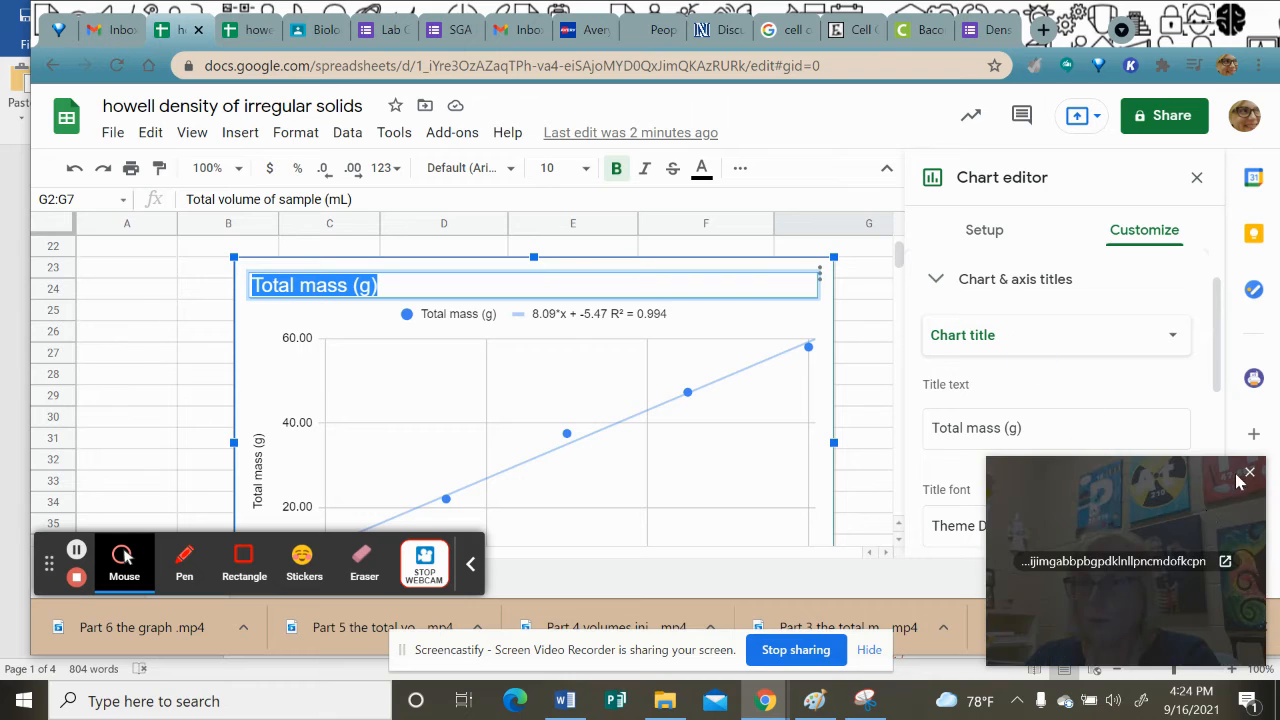
- Change the chart title to "Total mass vs total sample volume"
left_click(1250, 473)
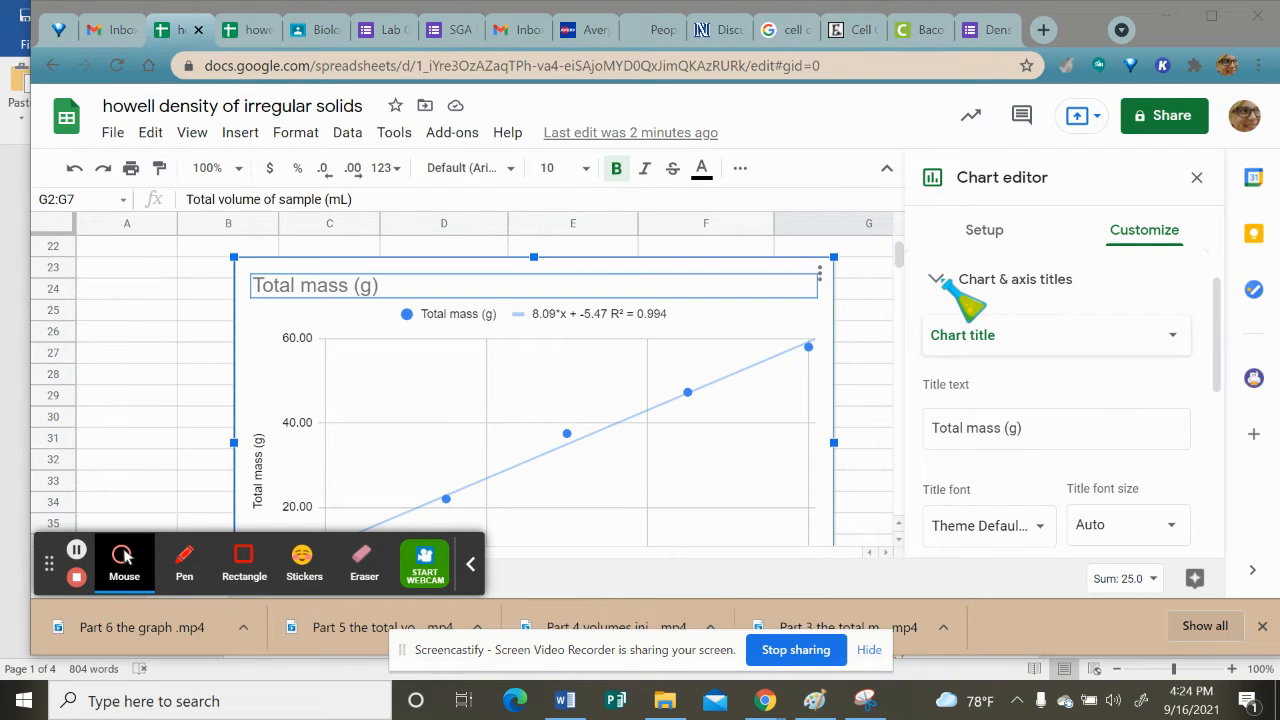
left_click(940, 281)
left_click(940, 281)
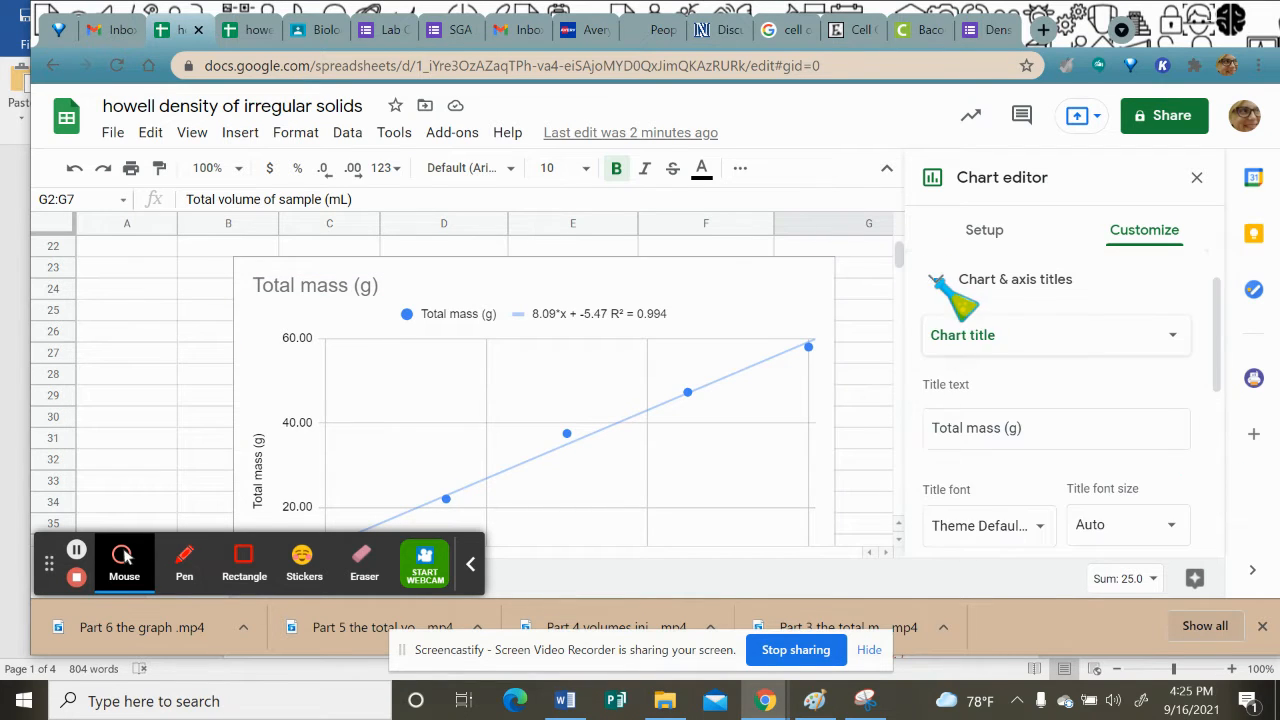
left_click(988, 349)
left_click(1036, 340)
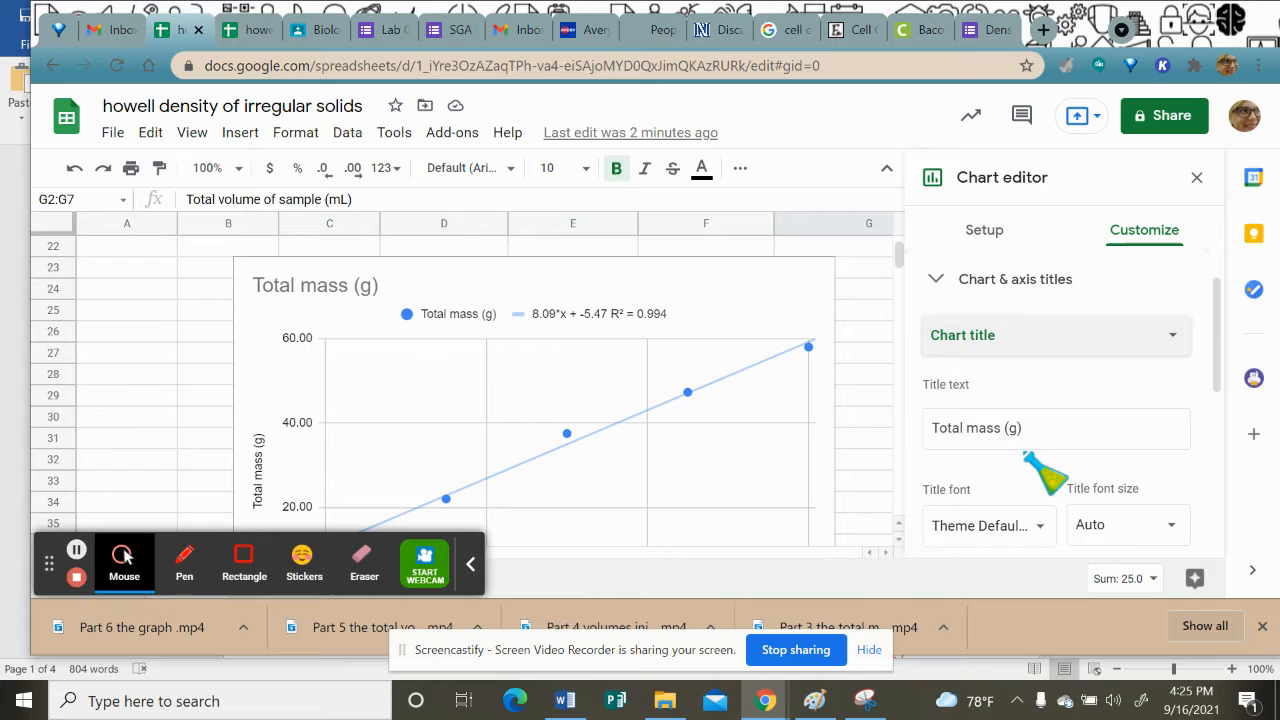
left_click(928, 428)
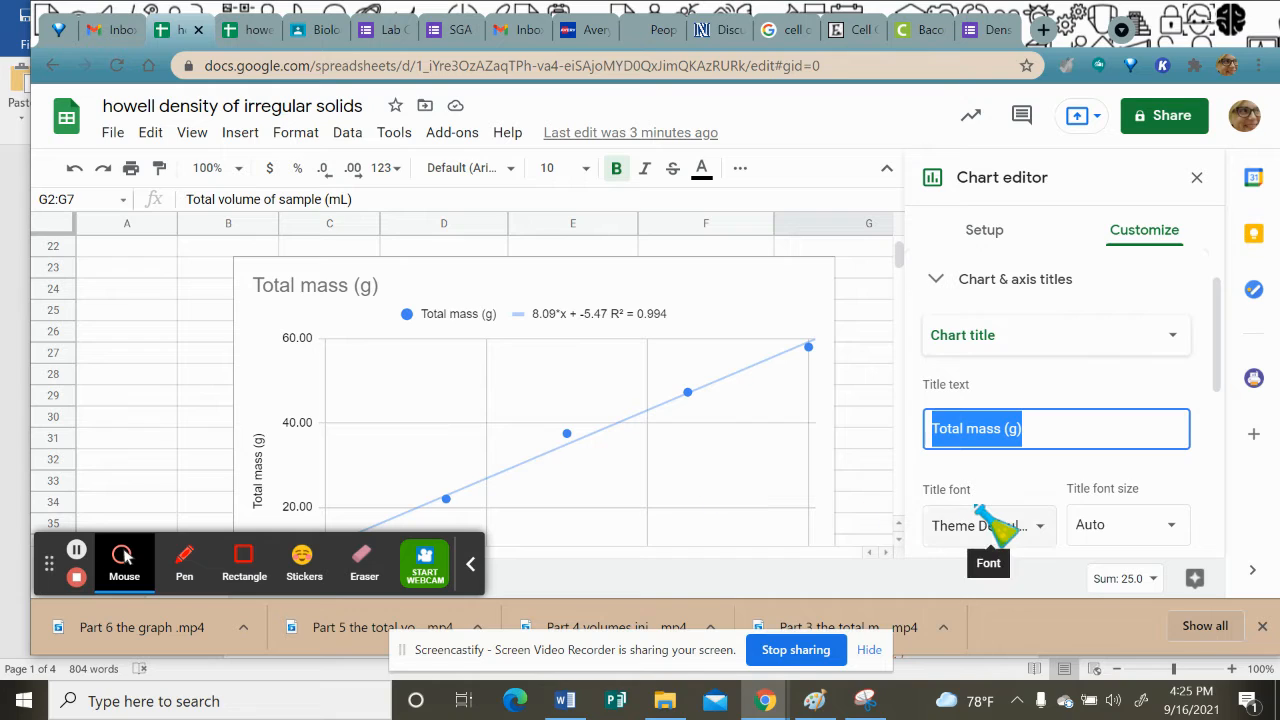
type("To")
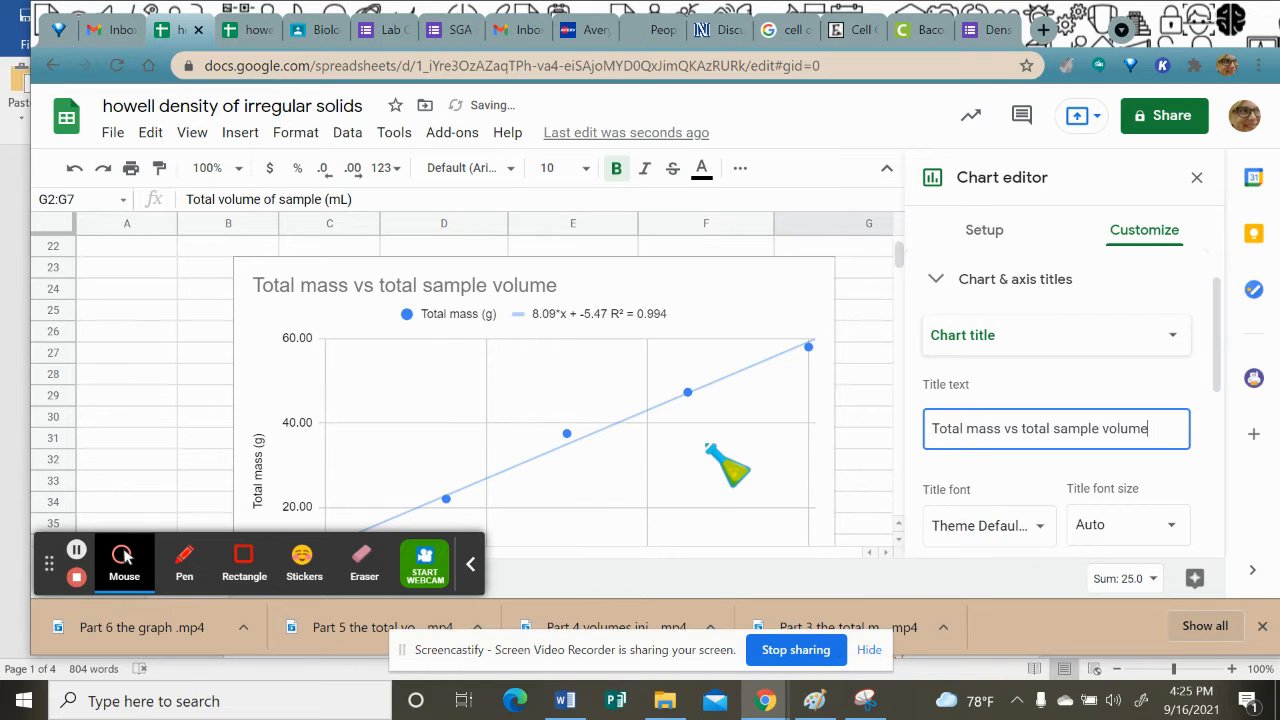
left_click(816, 442)
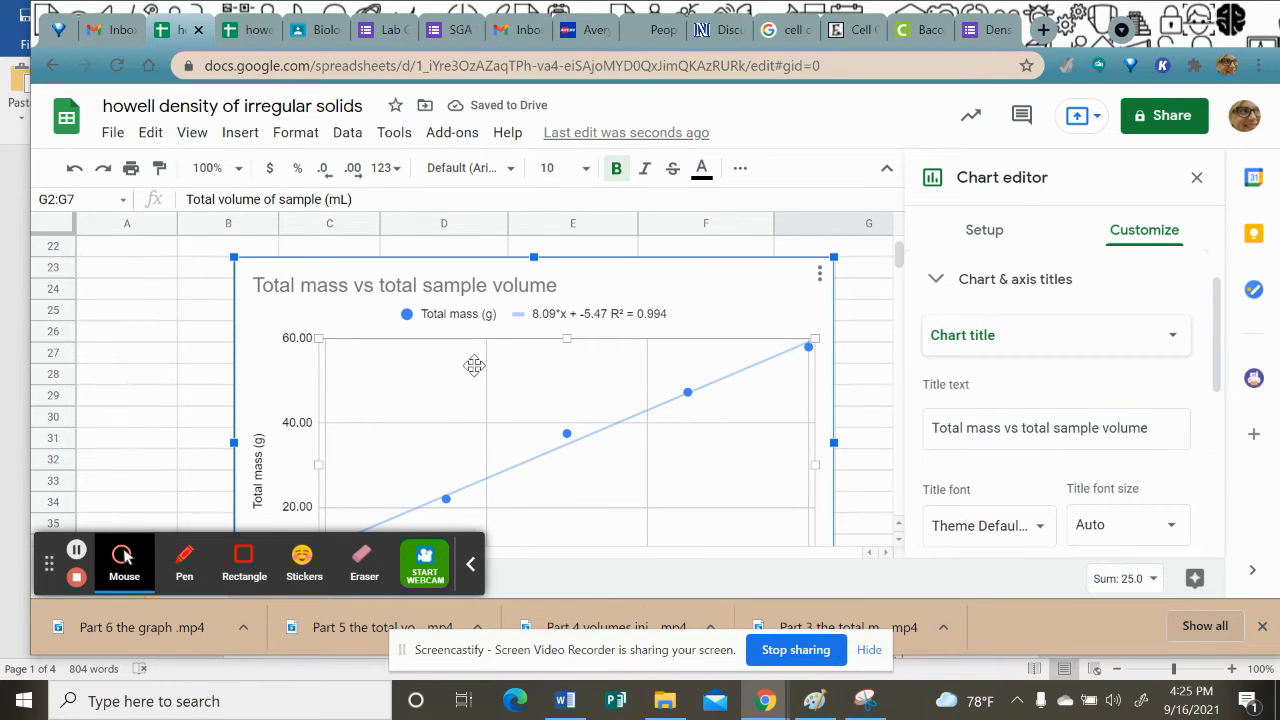
- Add the horizontal axis title "total sample volume (mL)" to the chart
scroll(320, 455, "down", 1)
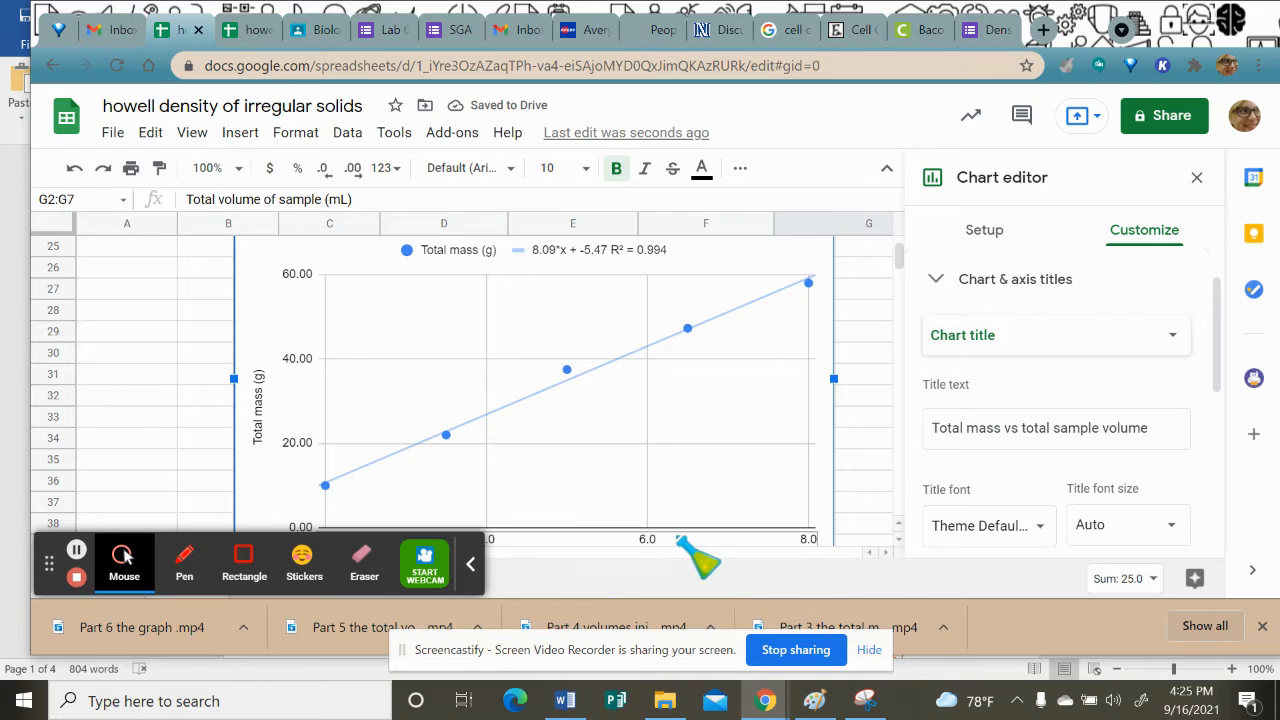
left_click(577, 526)
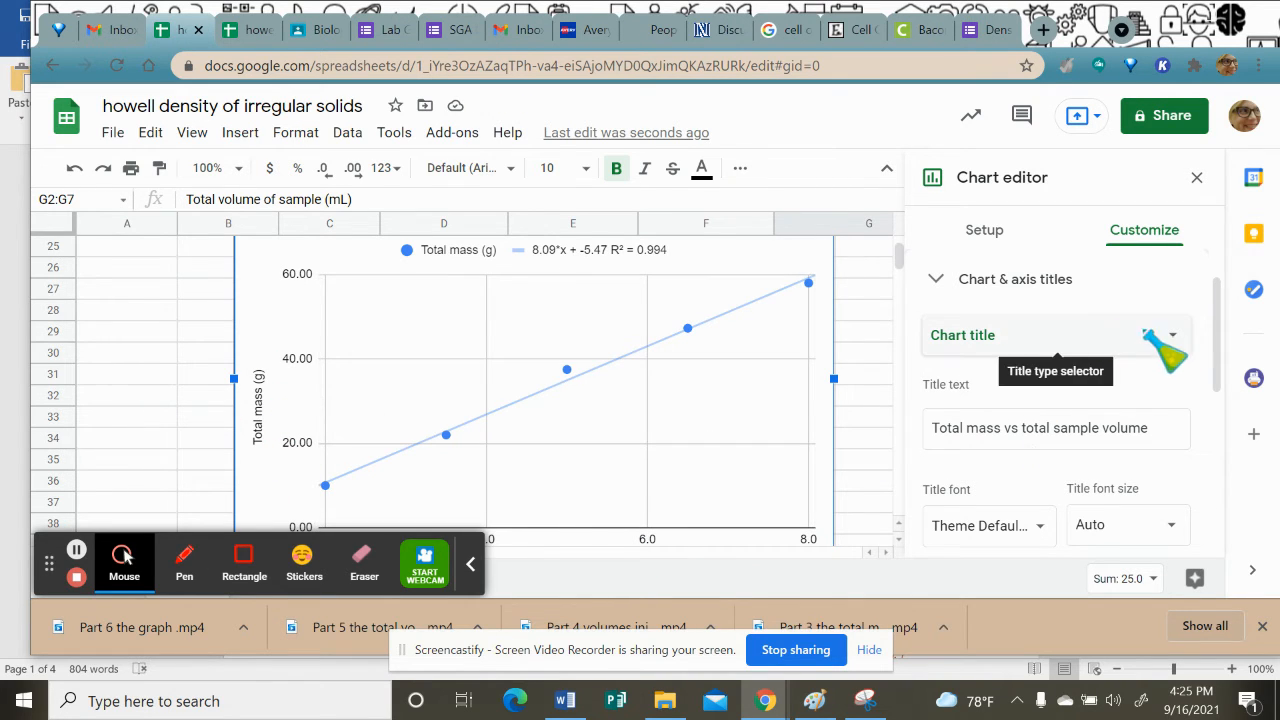
left_click(983, 281)
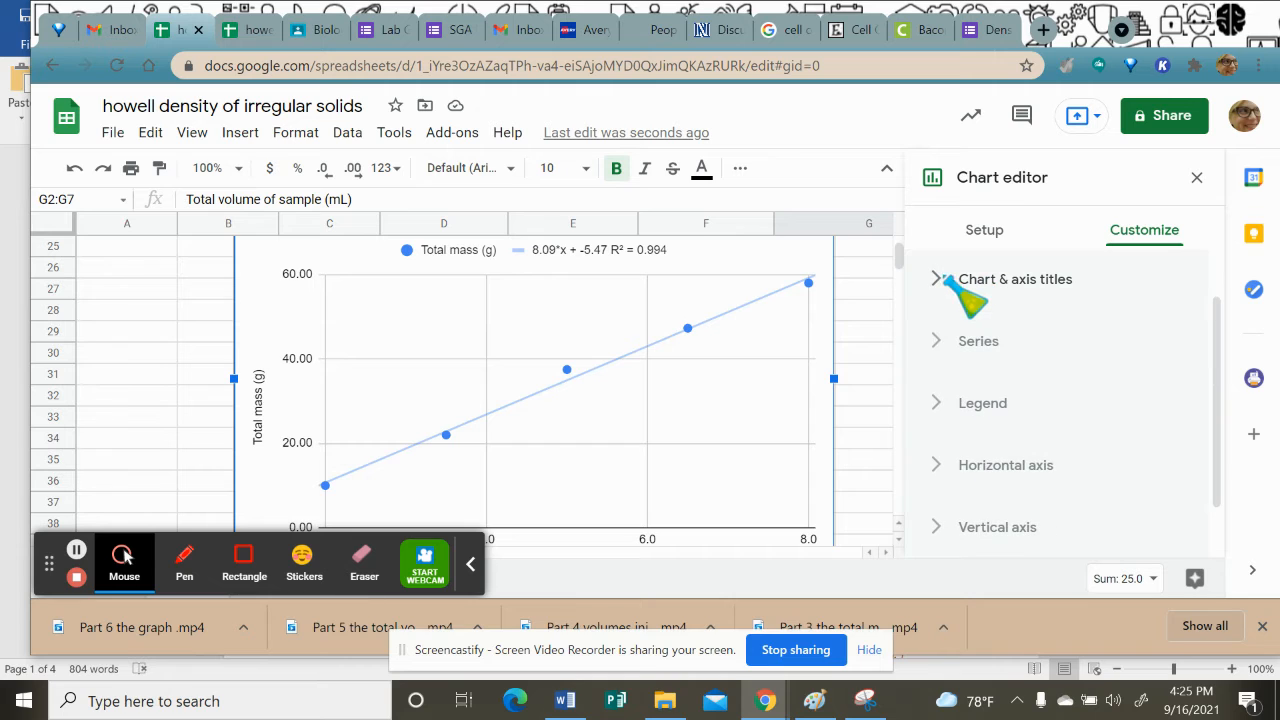
left_click(1050, 284)
left_click(1170, 338)
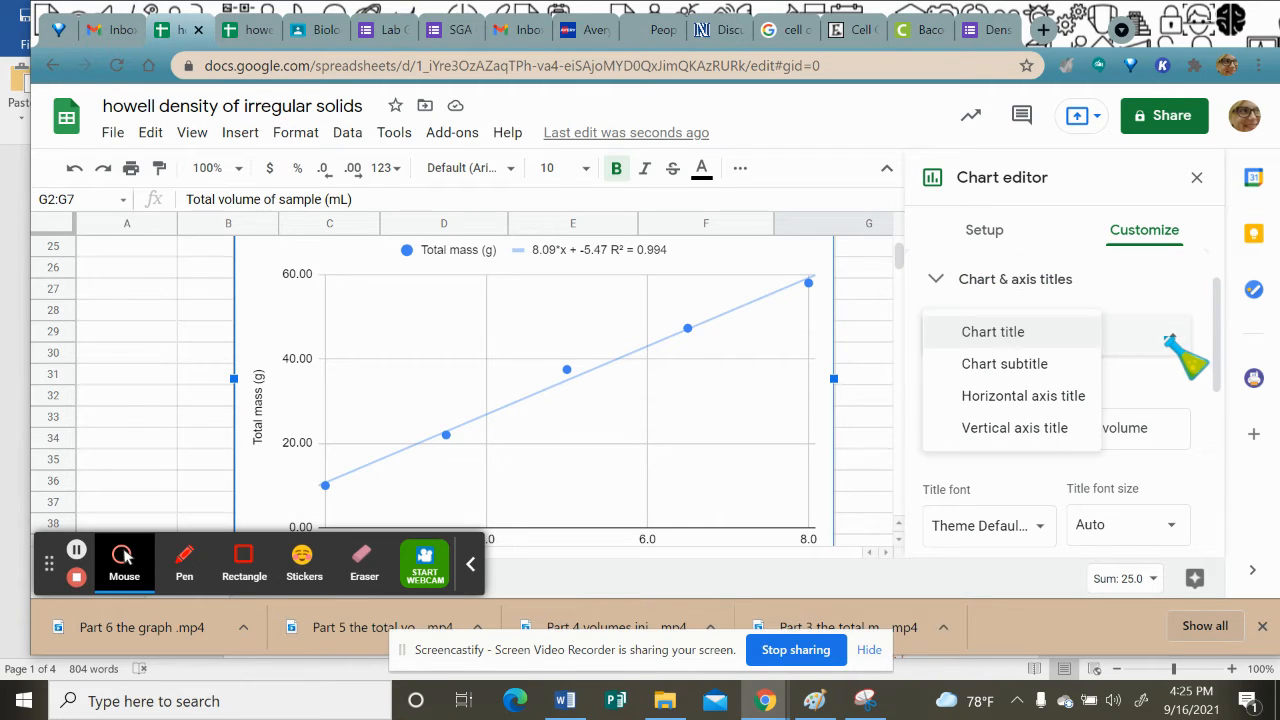
left_click(1020, 397)
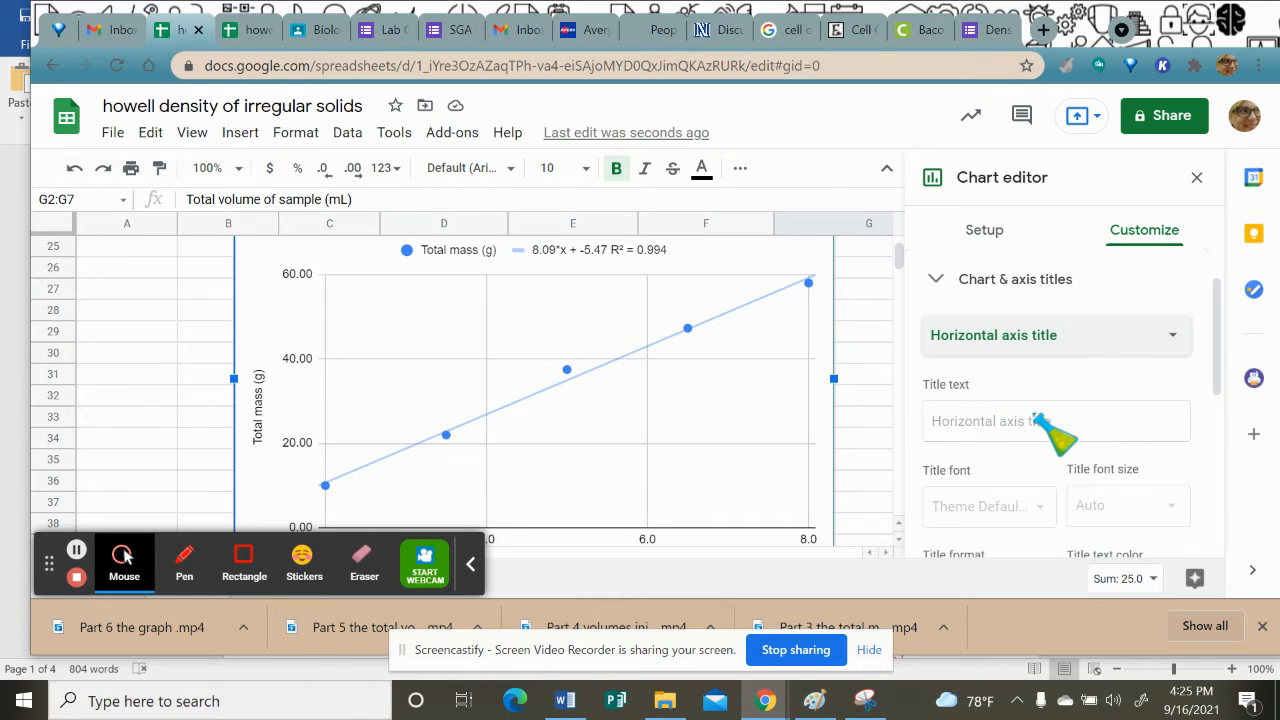
left_click(1018, 422)
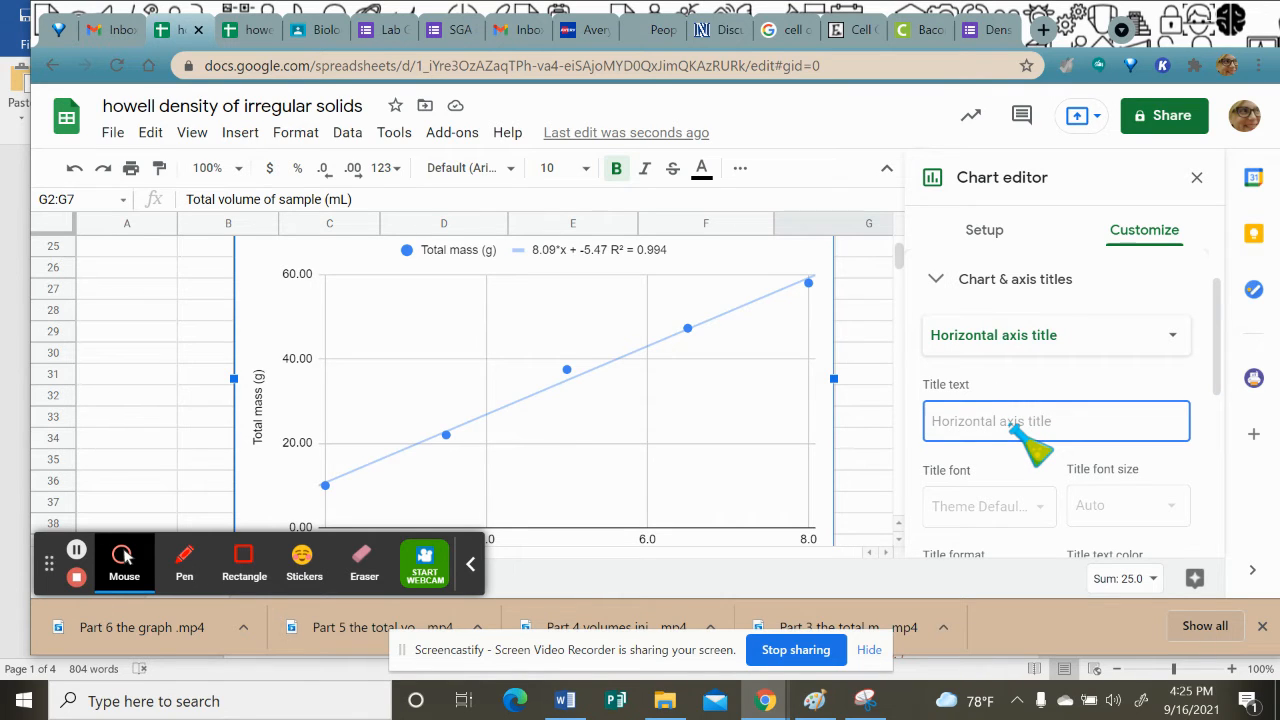
type("total")
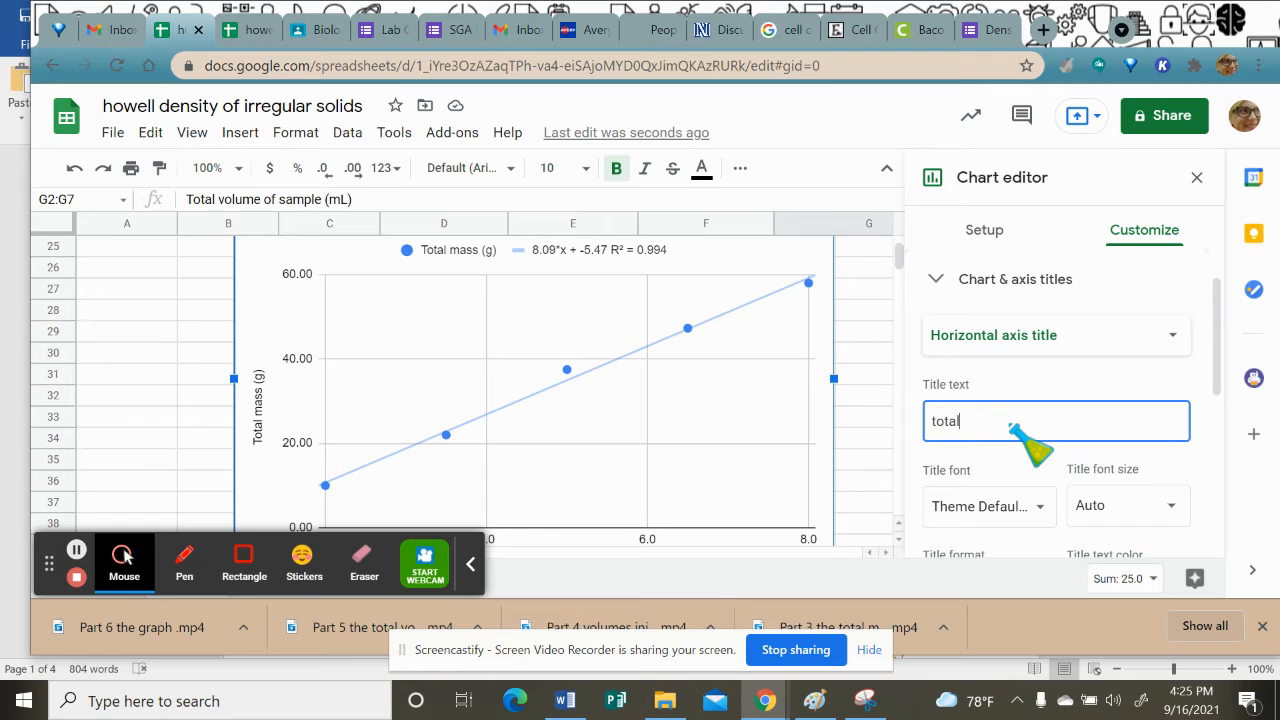
type(" sample volume (mL")
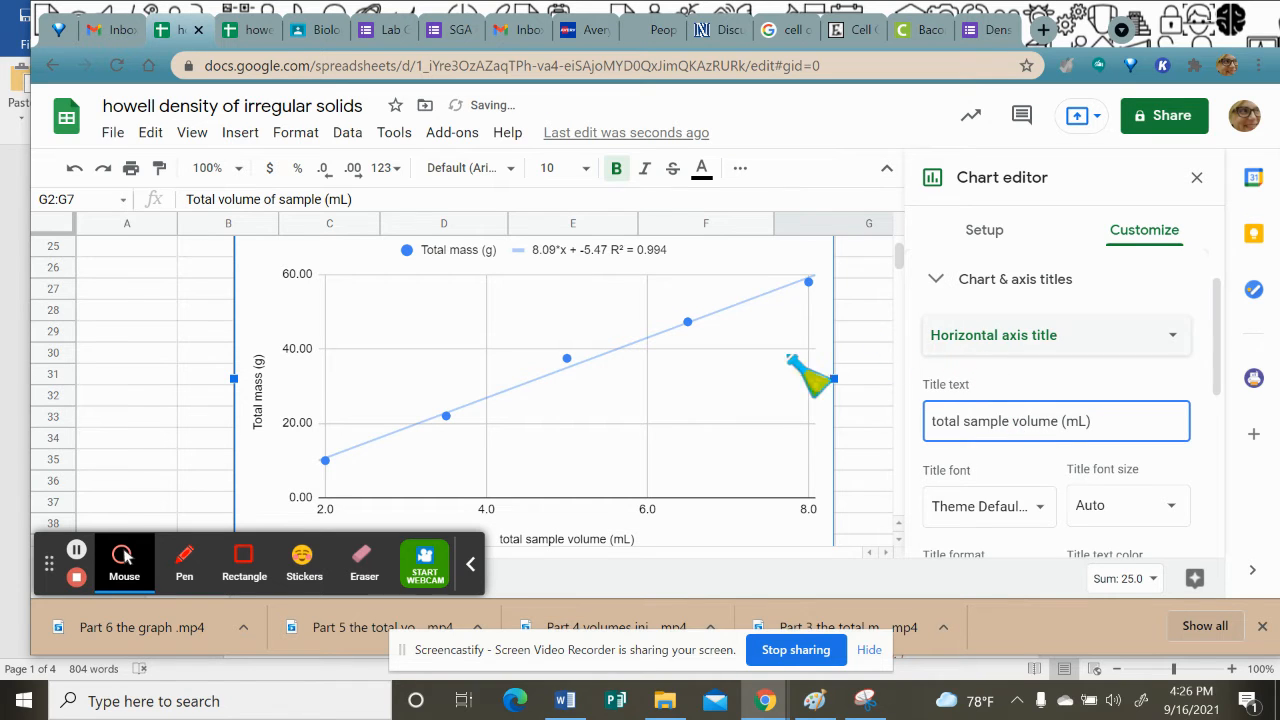
left_click(713, 405)
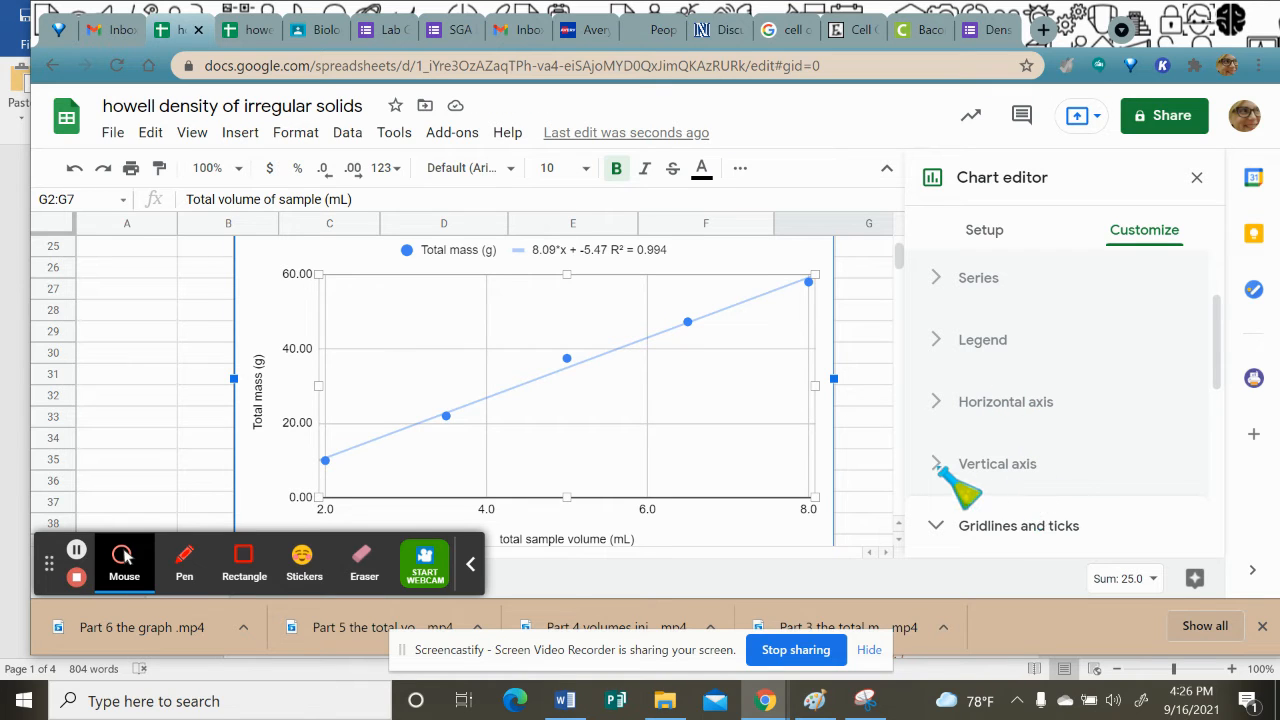
- Check the chart's vertical axis title text in the chart and axis title settings
left_click(1024, 467)
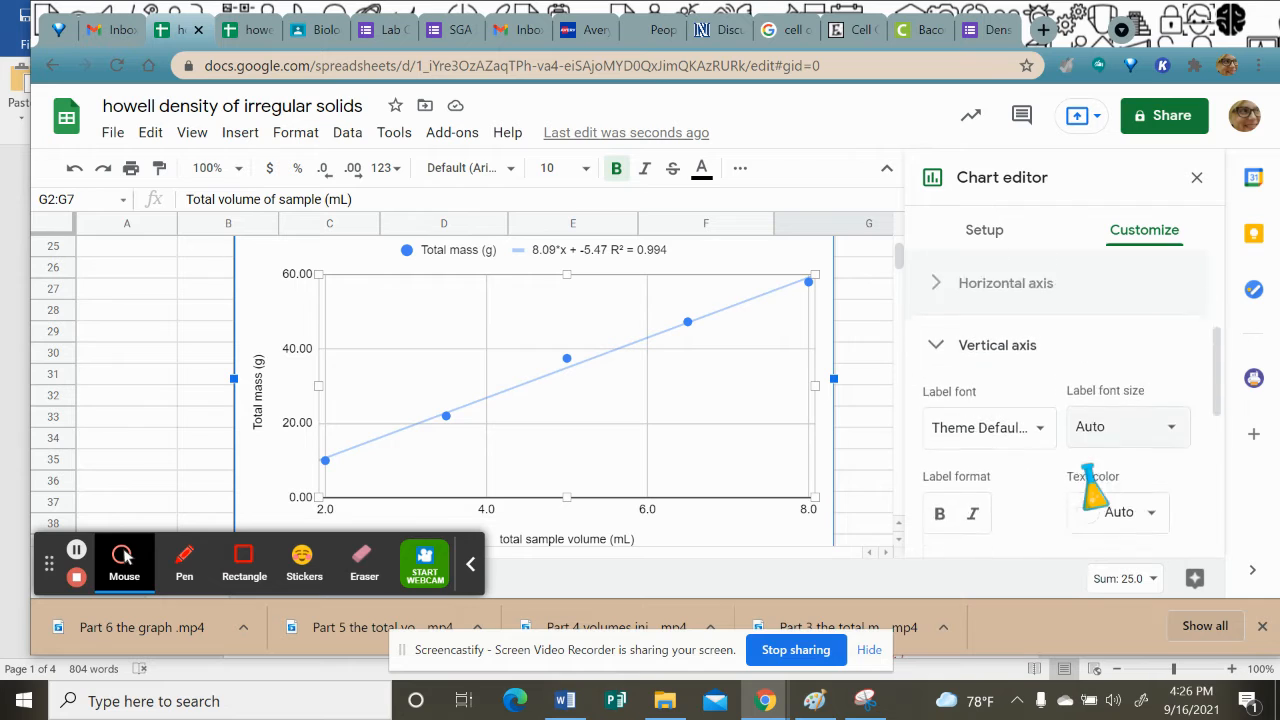
scroll(1086, 467, "up", 3)
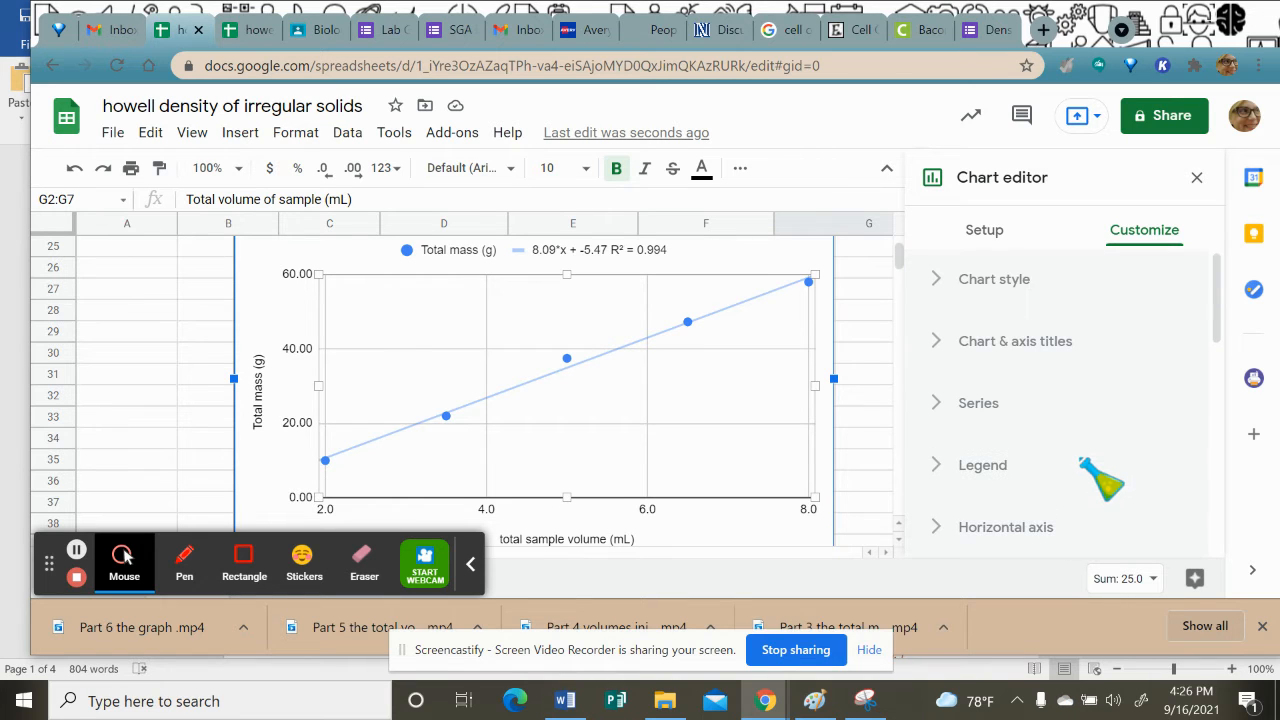
left_click(999, 344)
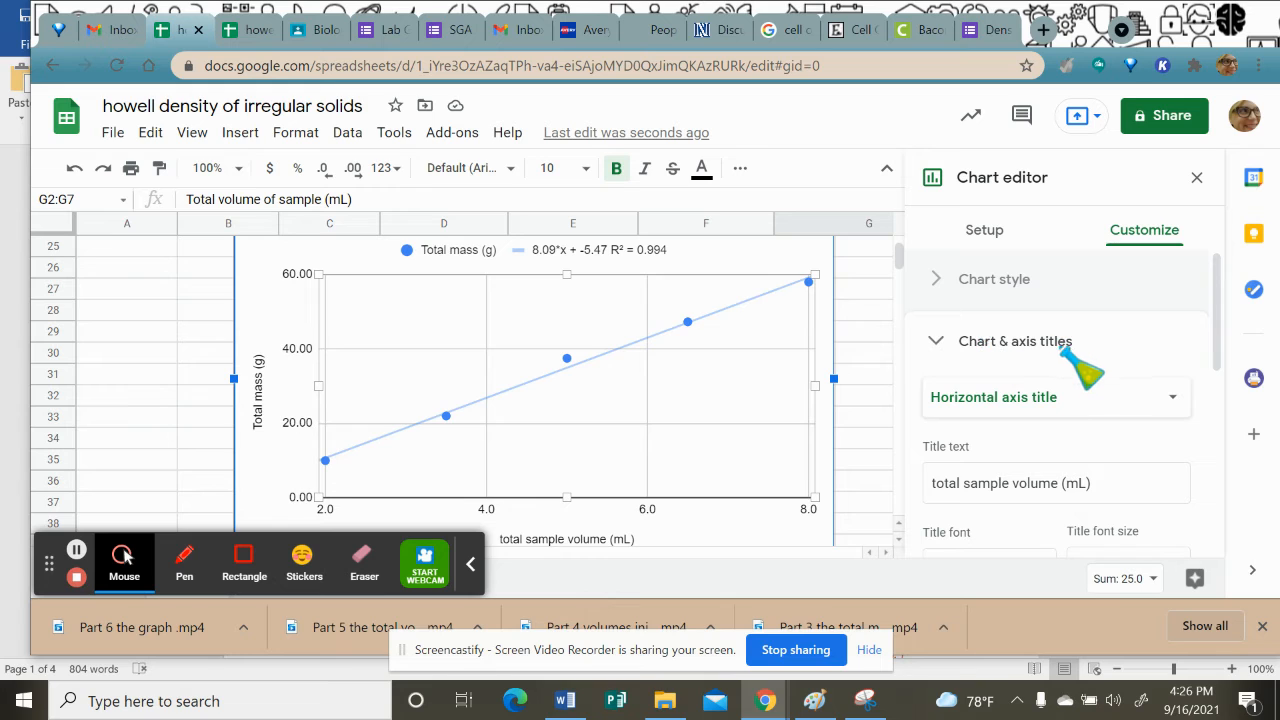
left_click(1108, 400)
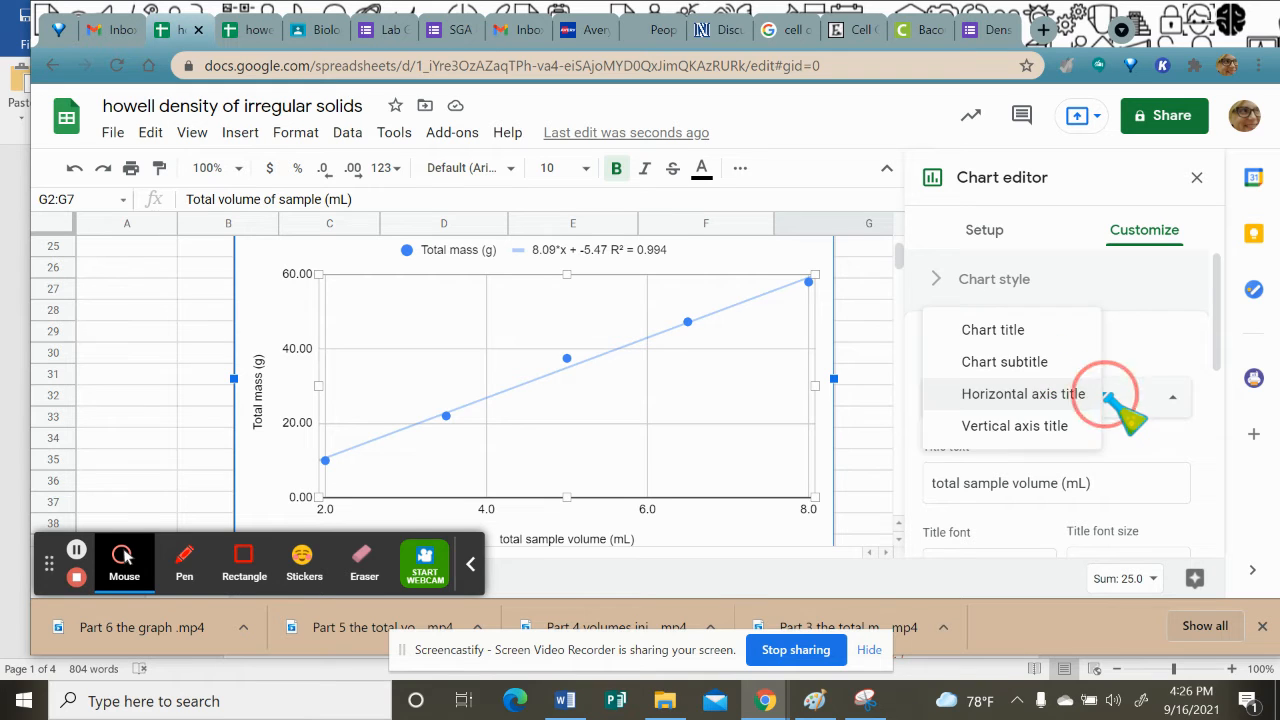
left_click(1047, 426)
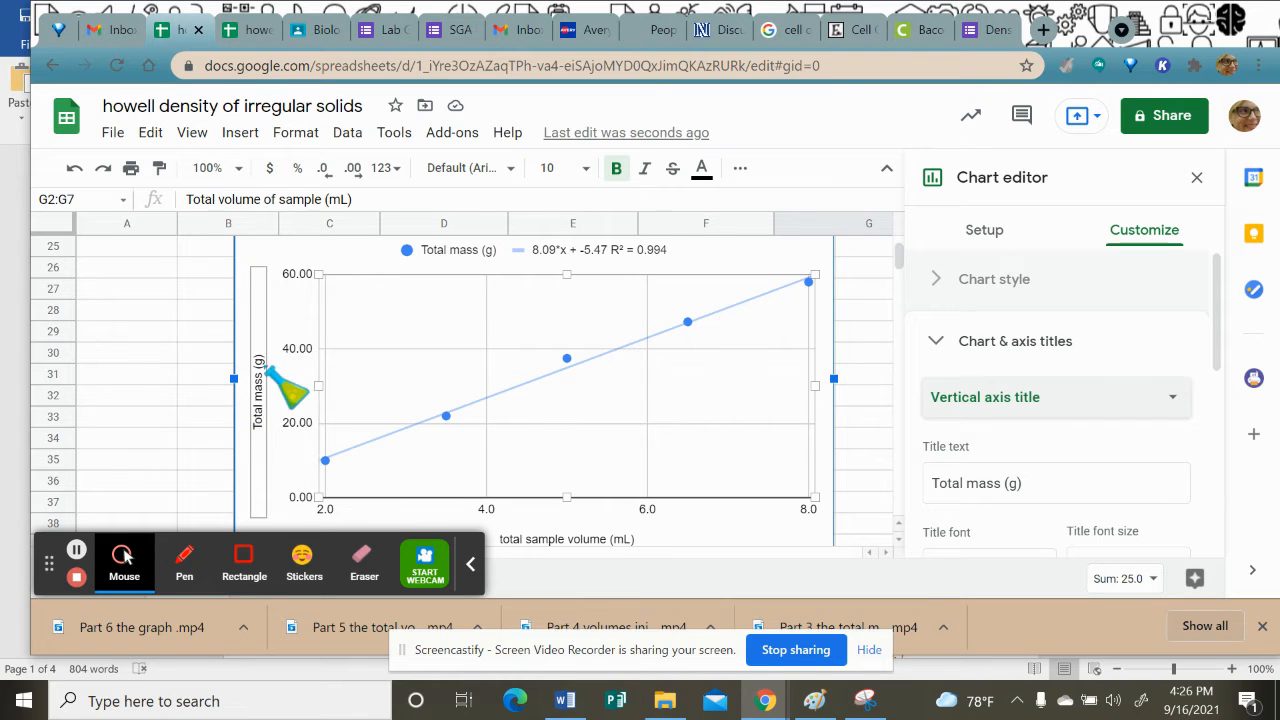
left_click(709, 443)
scroll(645, 400, "up", 1)
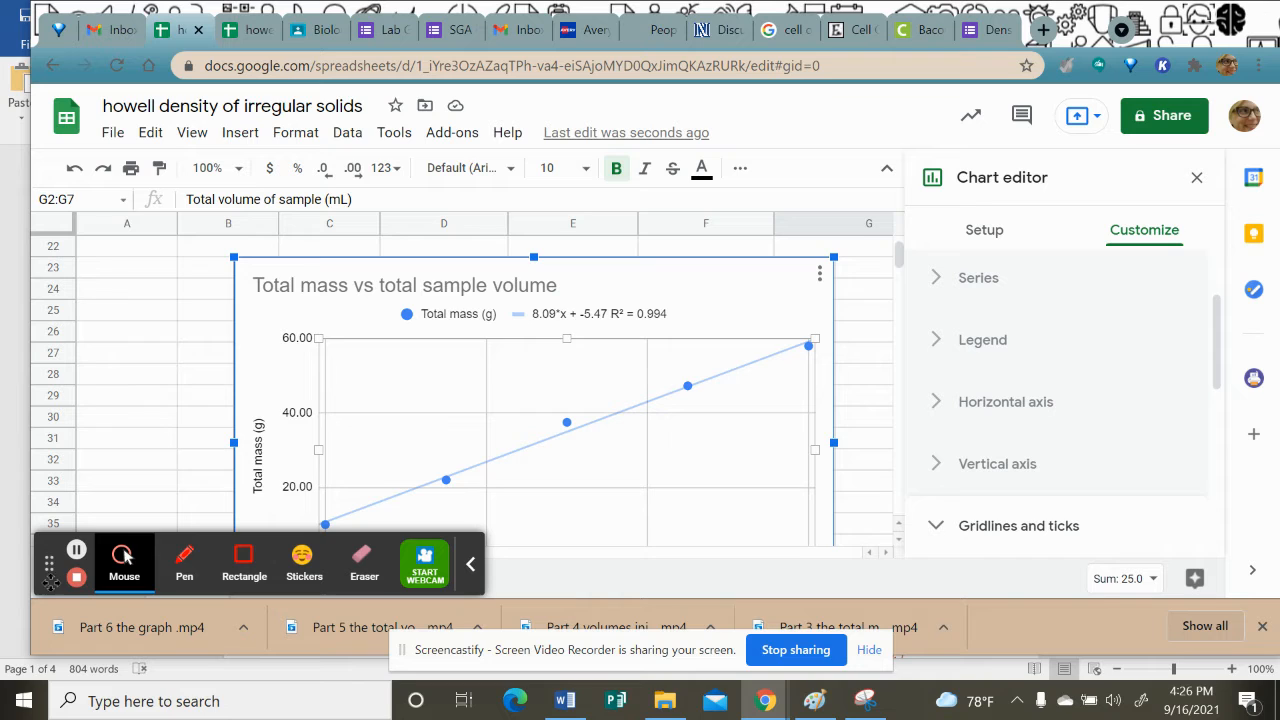
left_click_drag(47, 563, 845, 517)
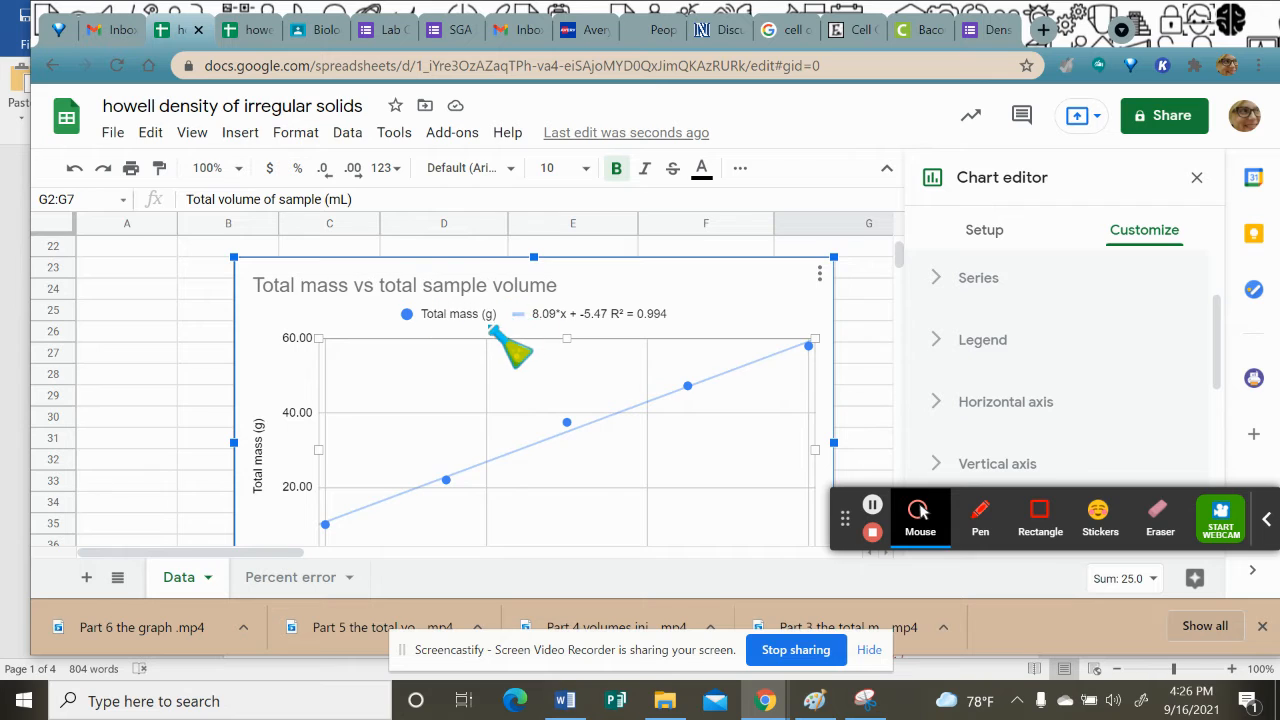
scroll(490, 340, "down", 1)
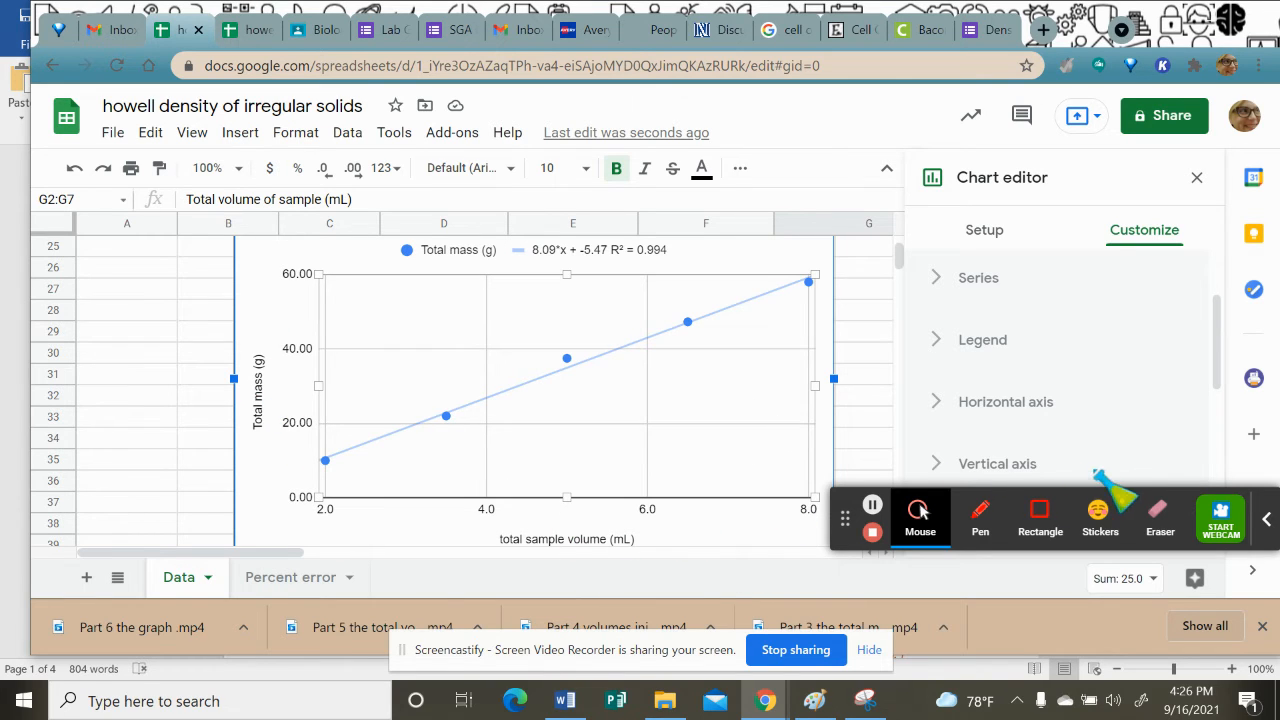
left_click_drag(844, 519, 197, 469)
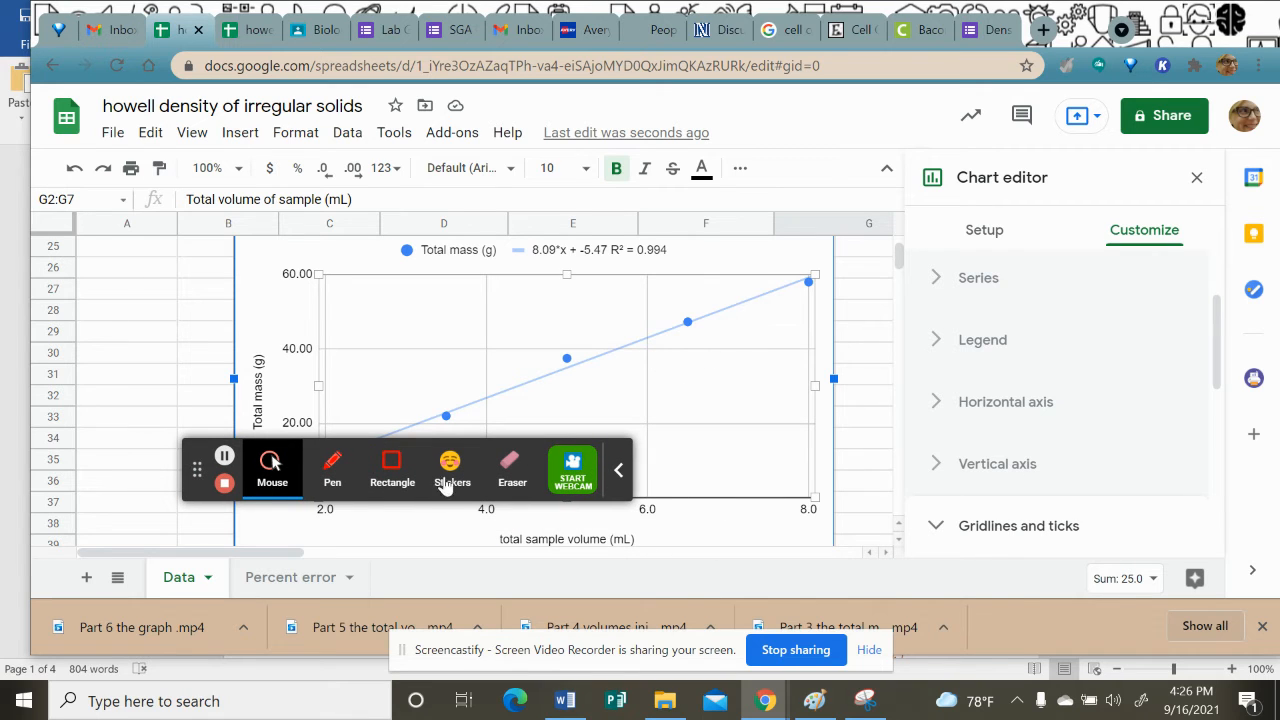
left_click_drag(190, 478, 52, 541)
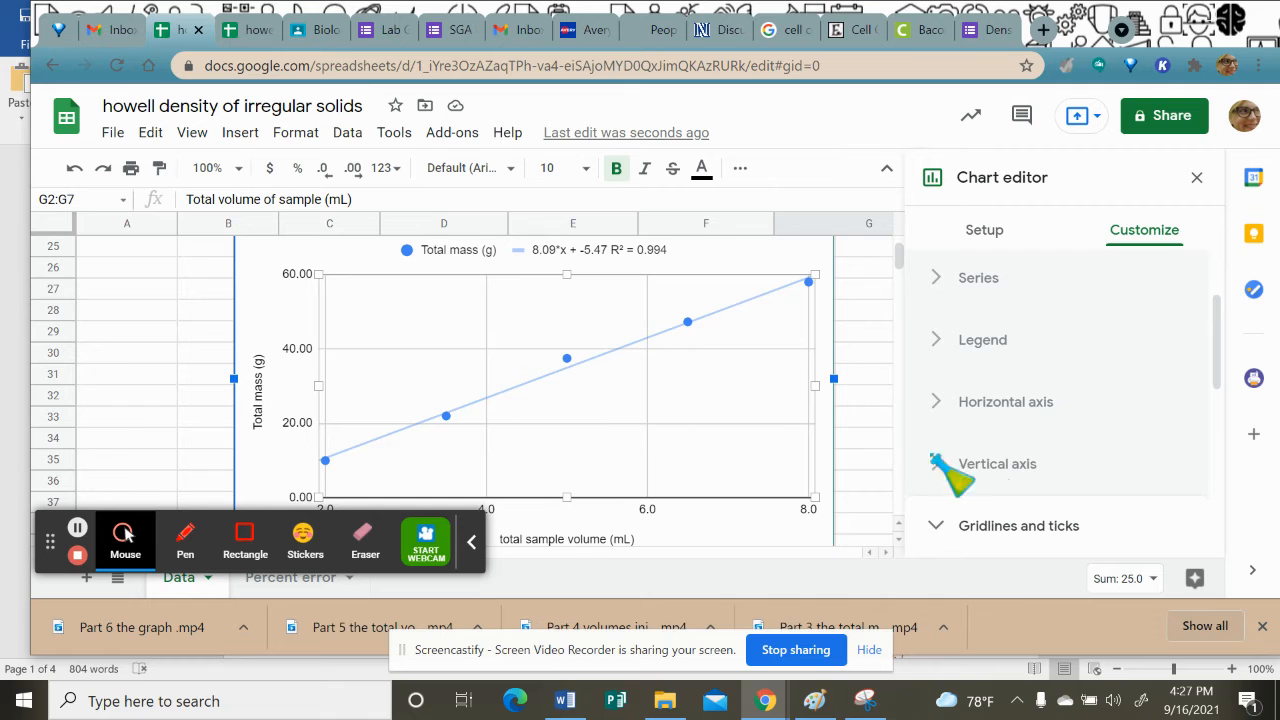
- Look through the chart's gridlines and ticks, data setup, and chart style options
scroll(1000, 460, "up", 3)
scroll(1005, 462, "down", 8)
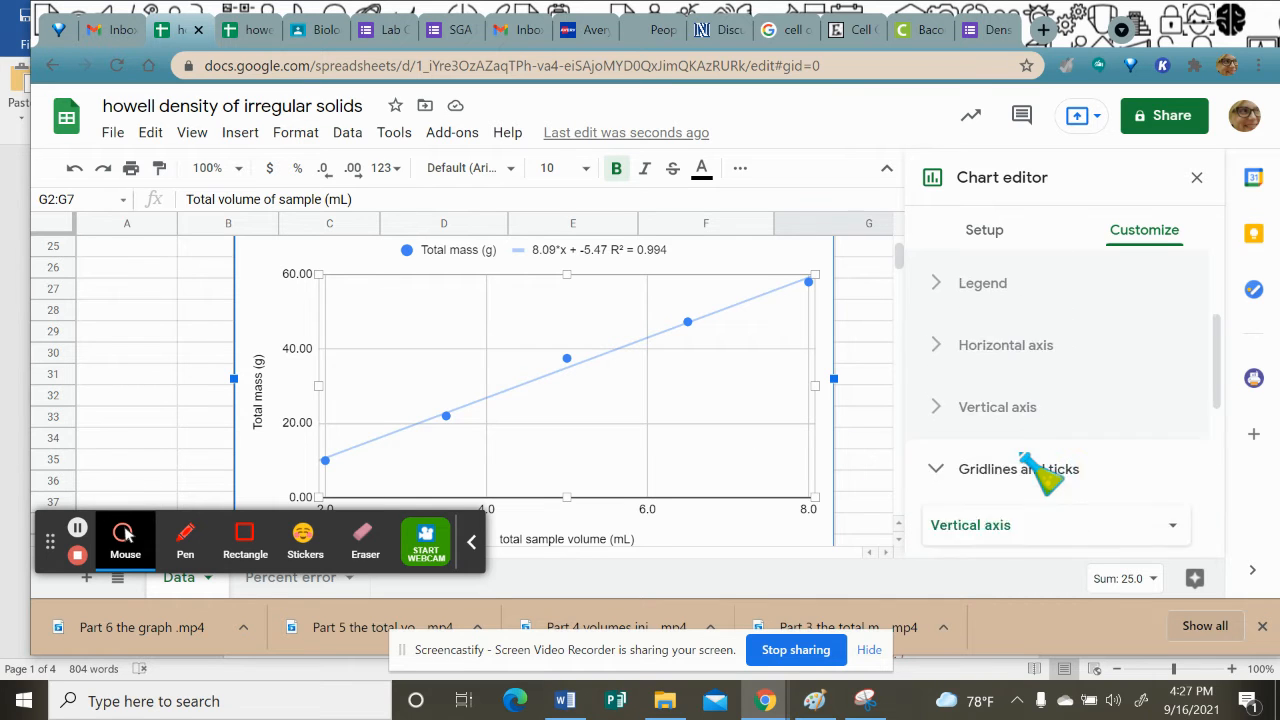
scroll(1040, 482, "down", 2)
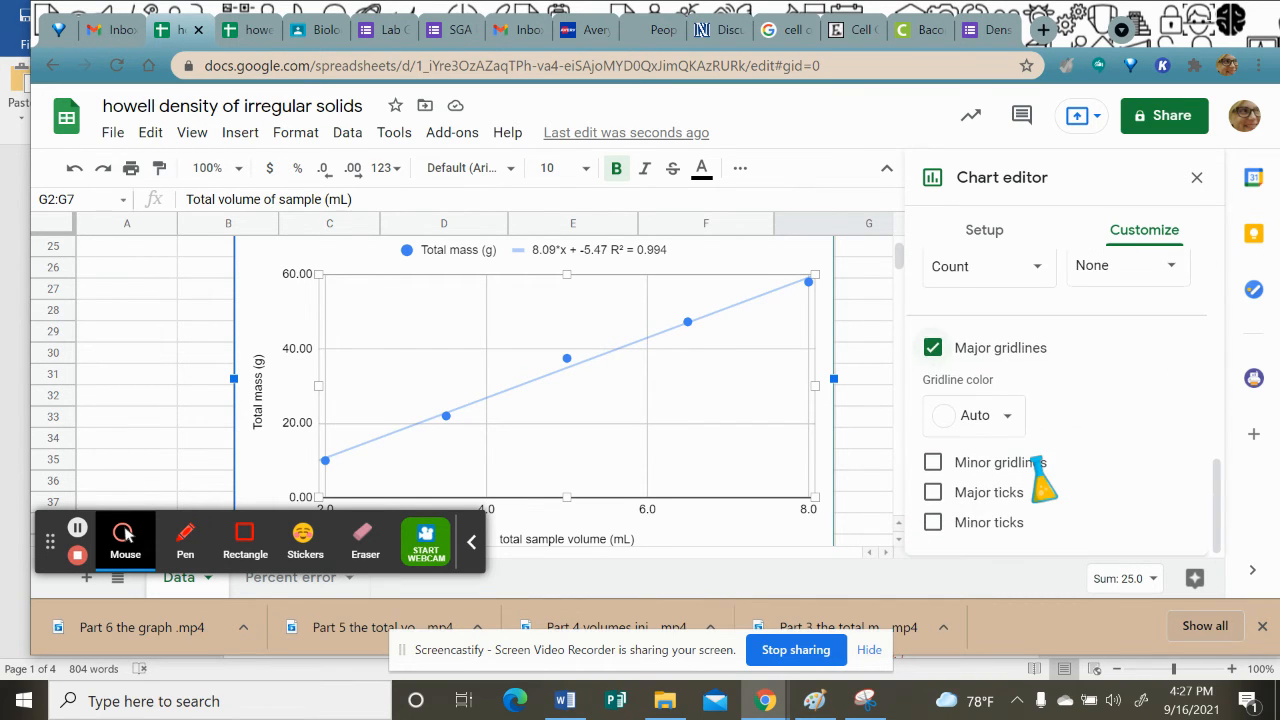
scroll(1045, 462, "up", 10)
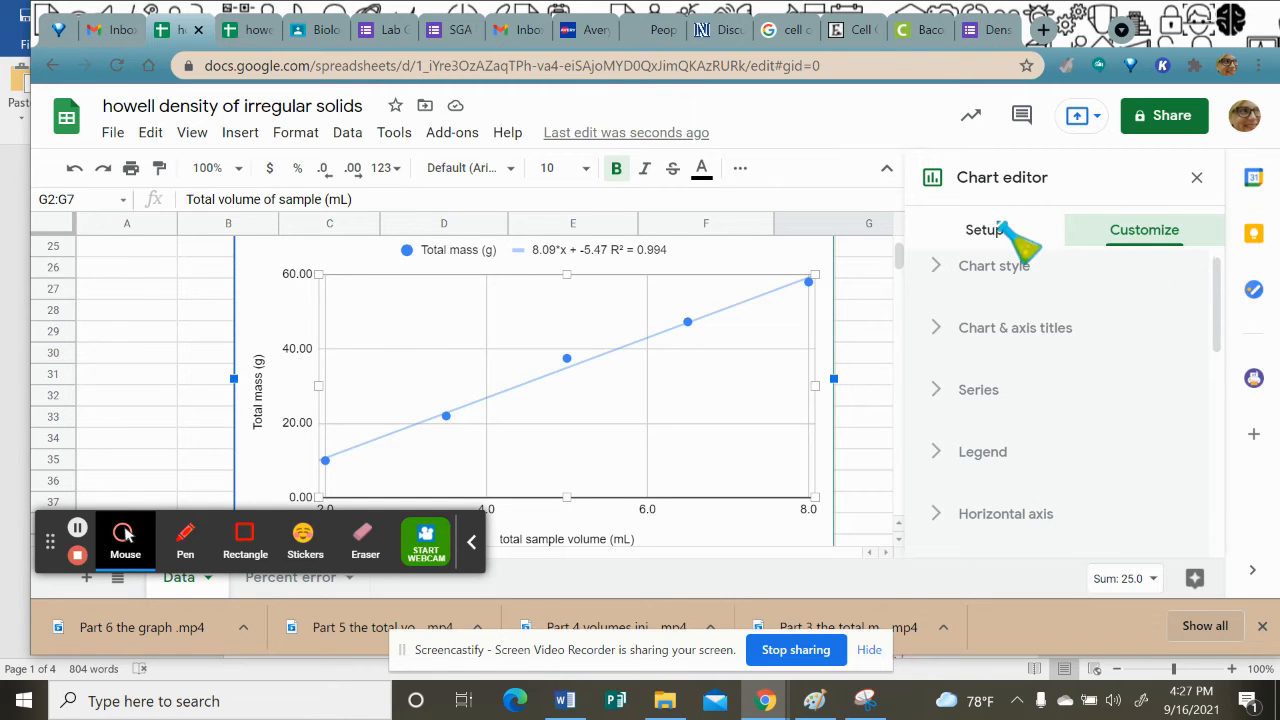
left_click(1000, 232)
scroll(1078, 318, "down", 3)
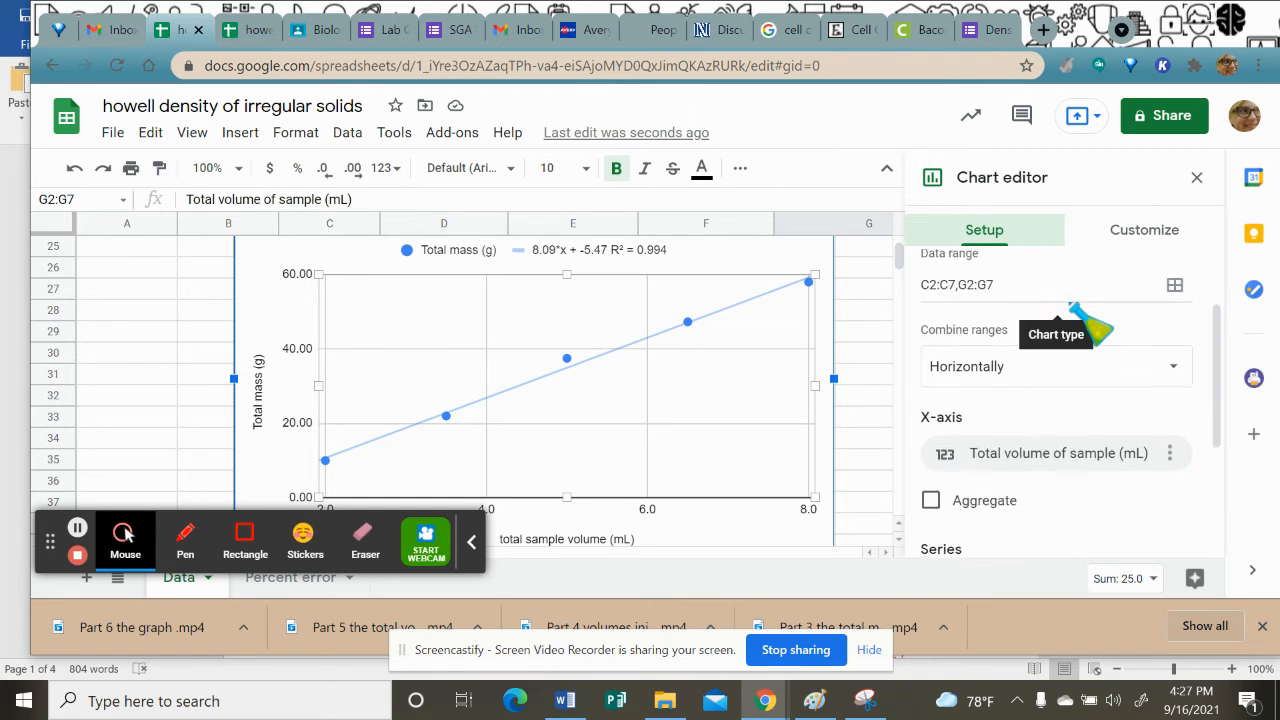
scroll(1080, 320, "up", 3)
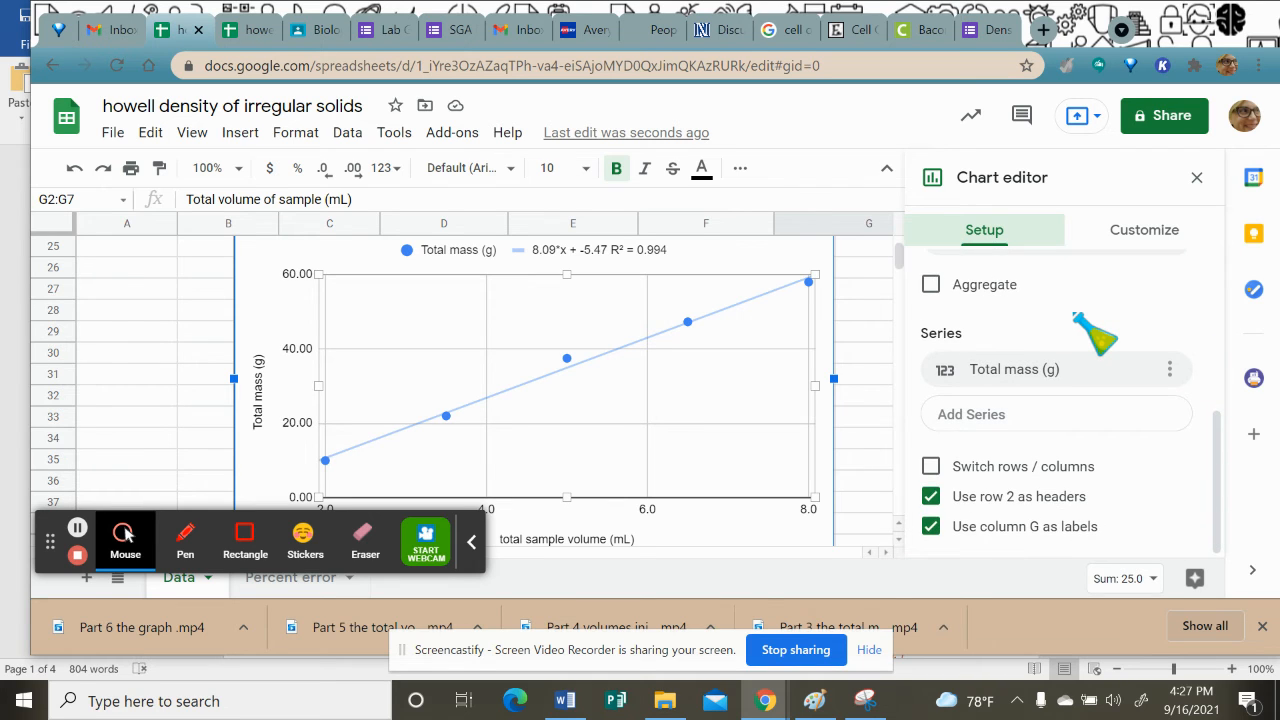
left_click(1140, 232)
left_click(1045, 281)
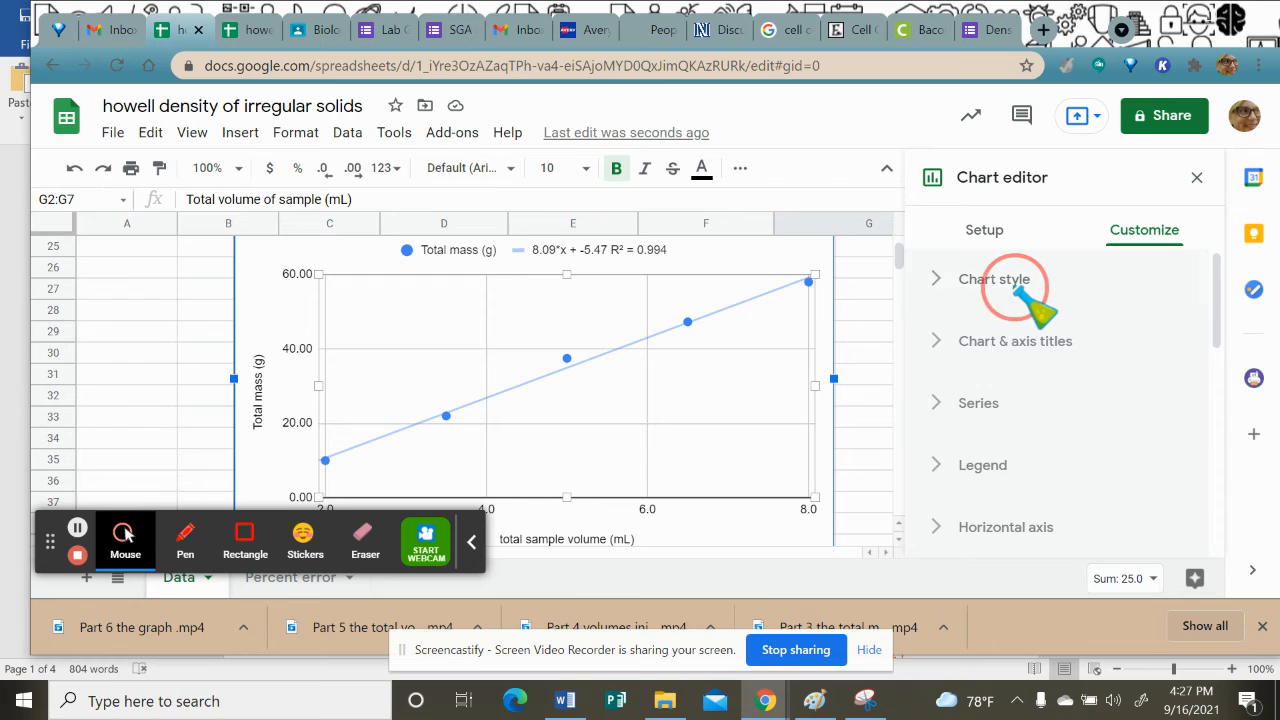
scroll(1070, 337, "down", 3)
scroll(1085, 350, "up", 2)
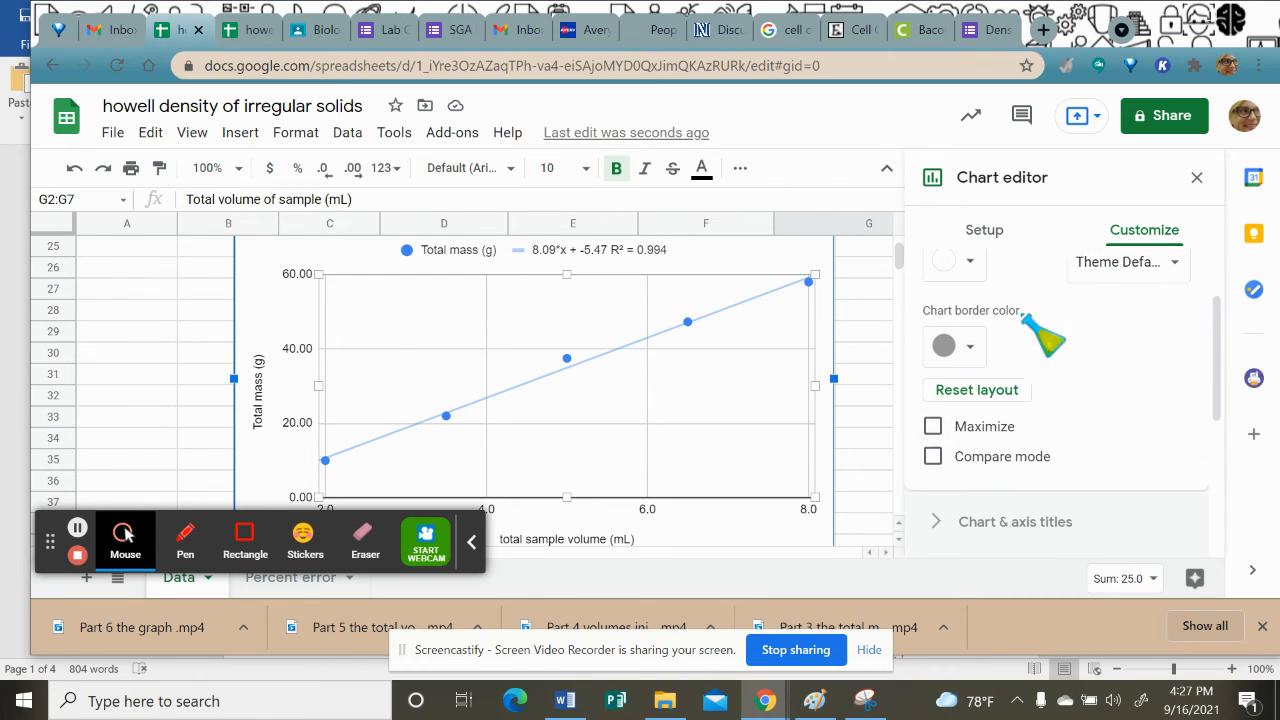
scroll(1050, 320, "up", 4)
left_click(945, 279)
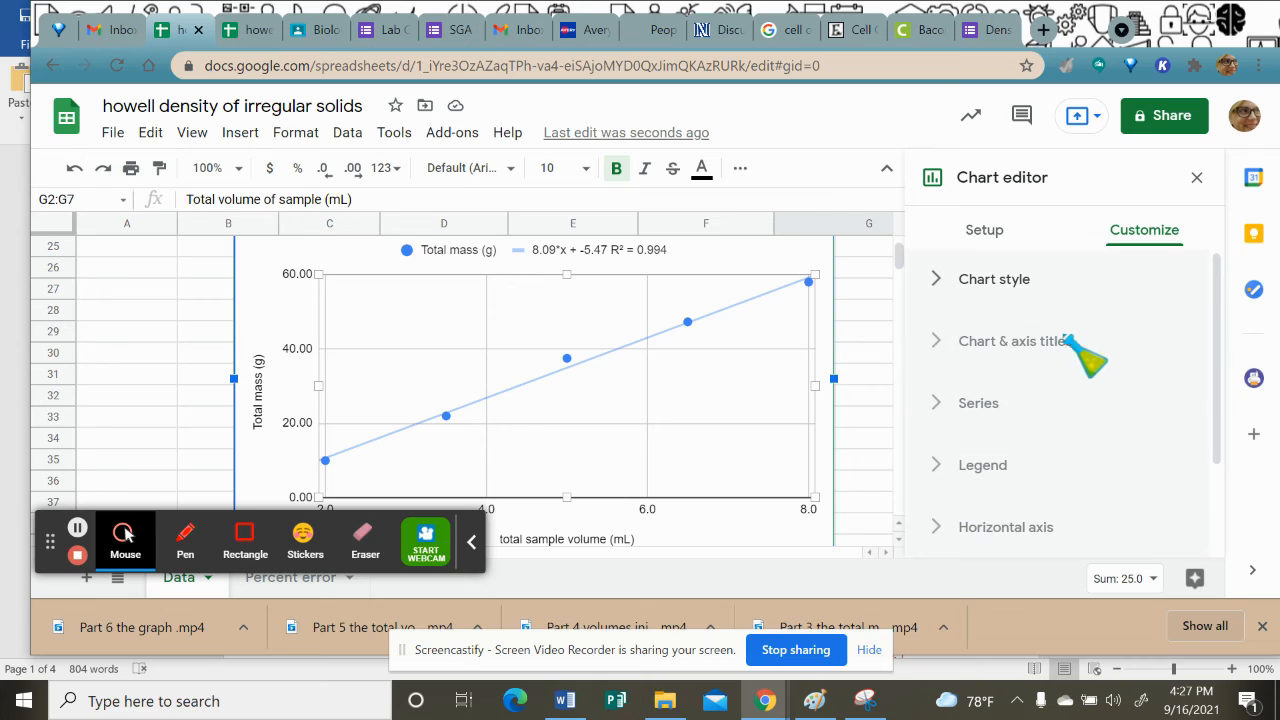
- Look through the Total mass (g) series formatting options and the scatter chart's type, data range, header and label settings
scroll(1055, 420, "down", 2)
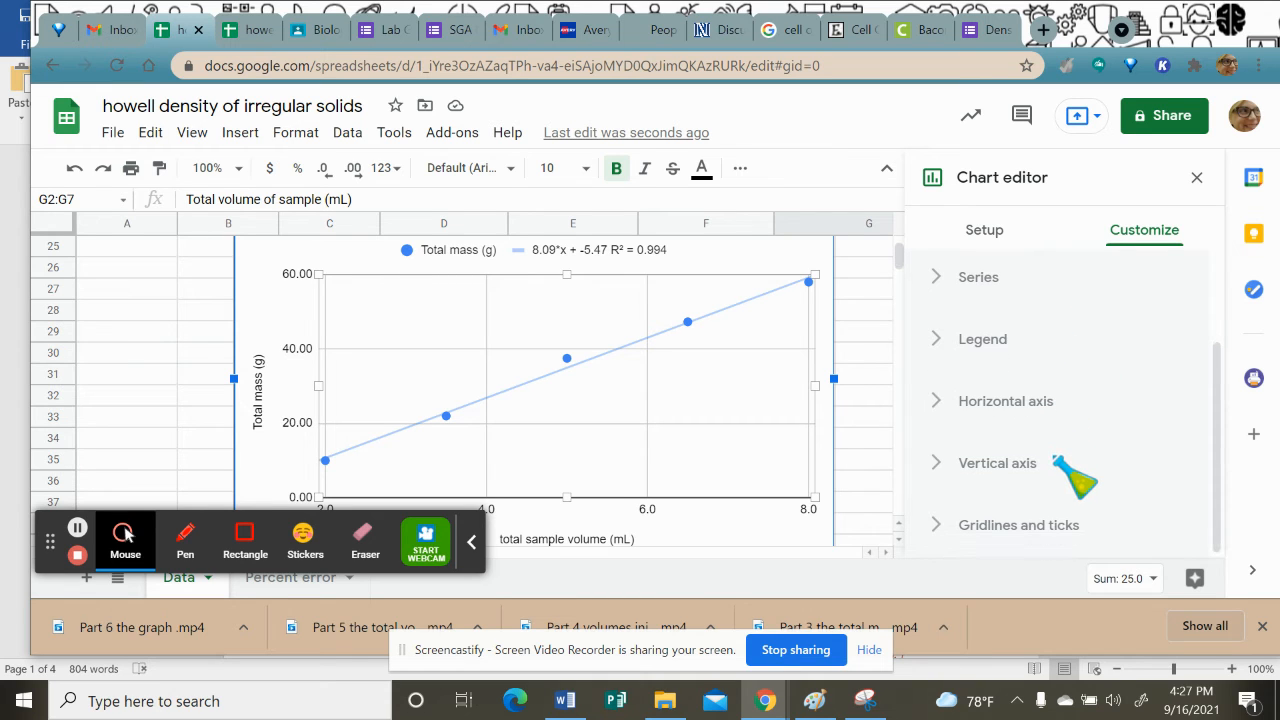
left_click(967, 280)
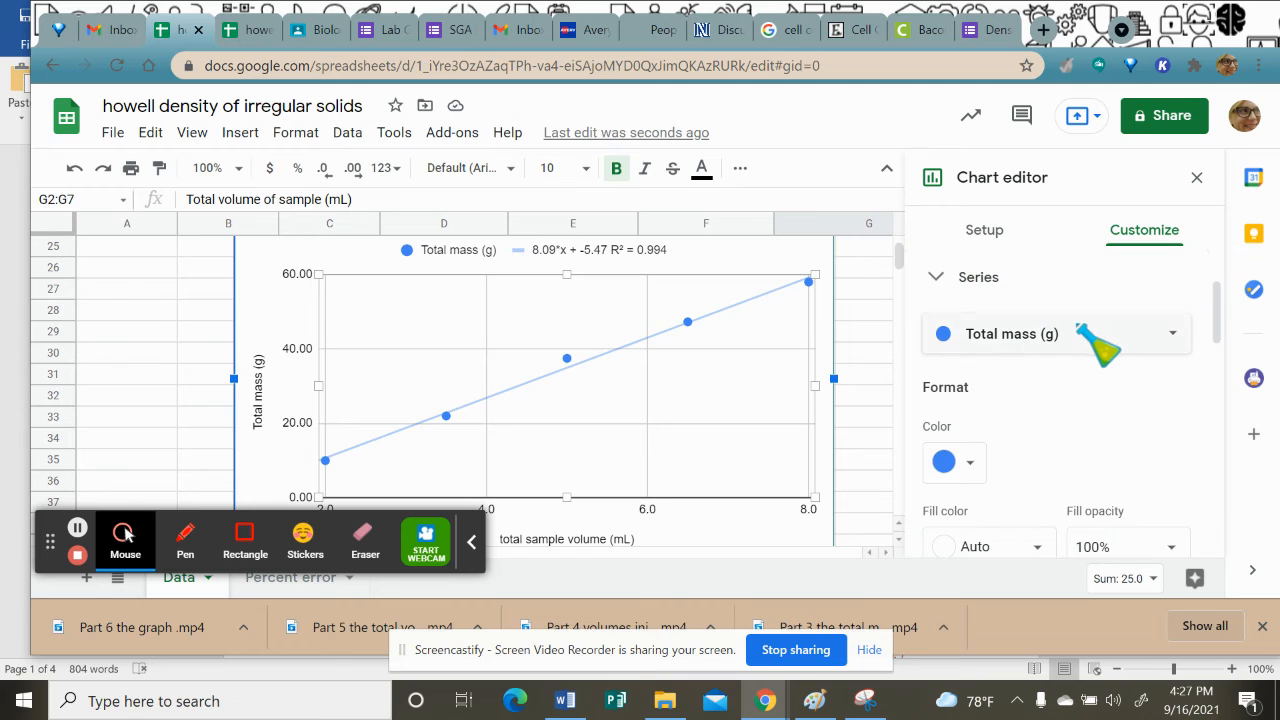
scroll(1075, 350, "down", 5)
scroll(1075, 348, "down", 3)
scroll(1062, 330, "up", 8)
left_click(1000, 230)
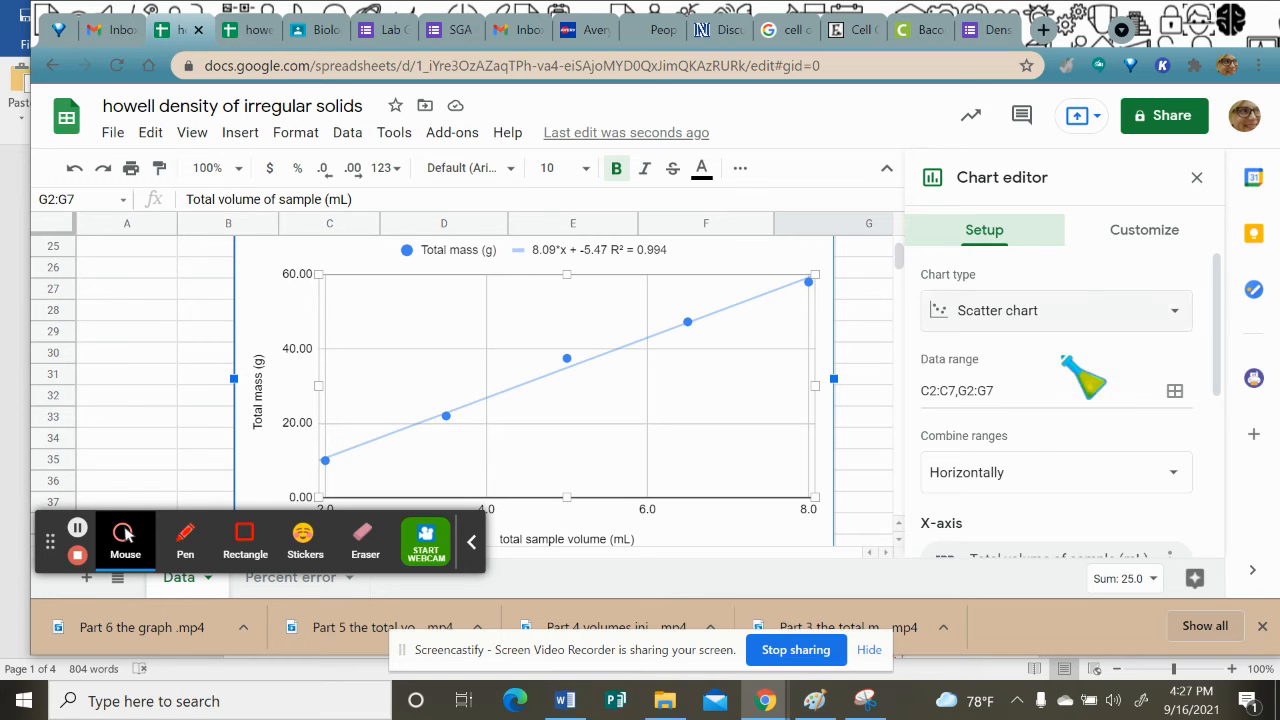
left_click_drag(1214, 375, 1220, 552)
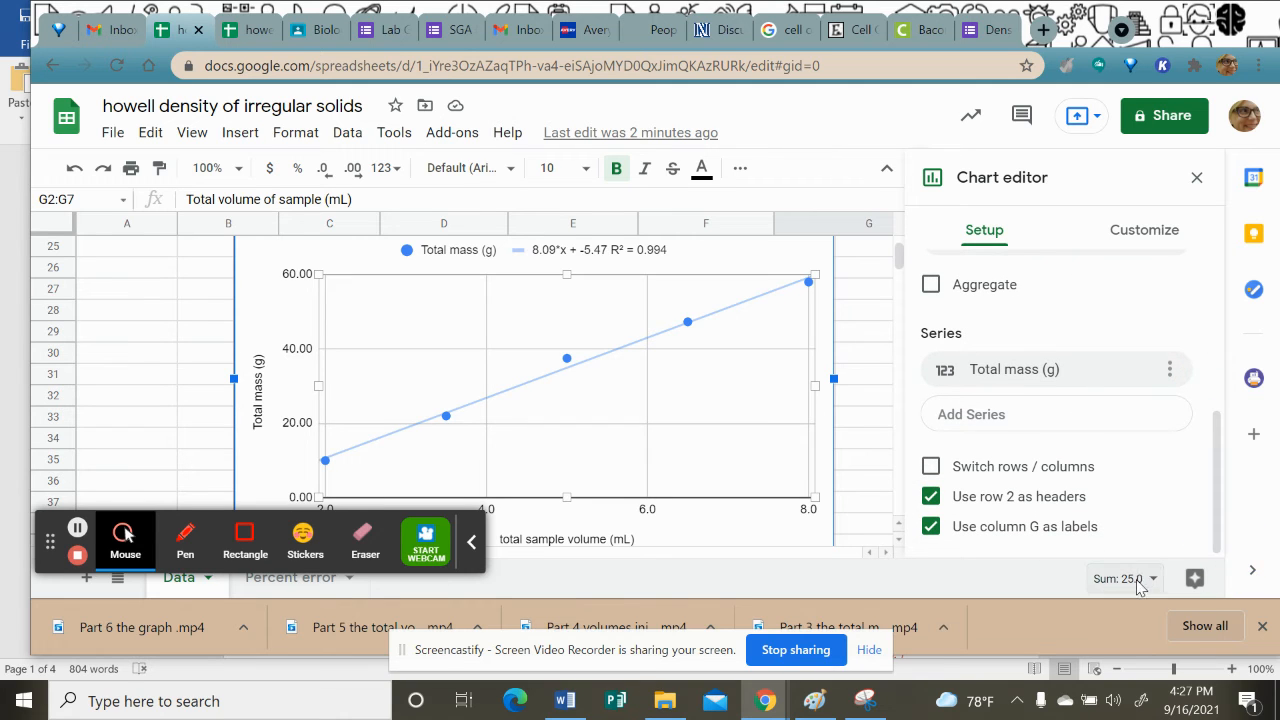
scroll(1030, 342, "up", 3)
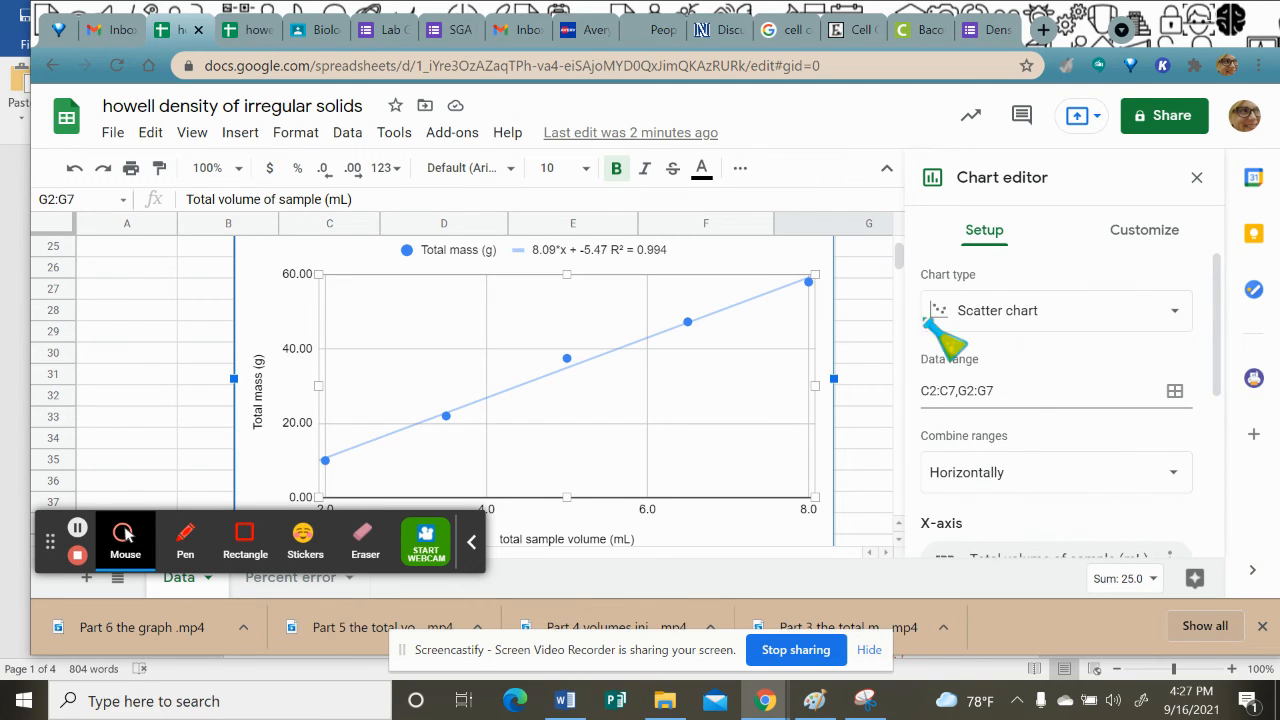
- Examine the chart's edit options, including the chart area choices, for a way to relocate the chart
right_click(697, 314)
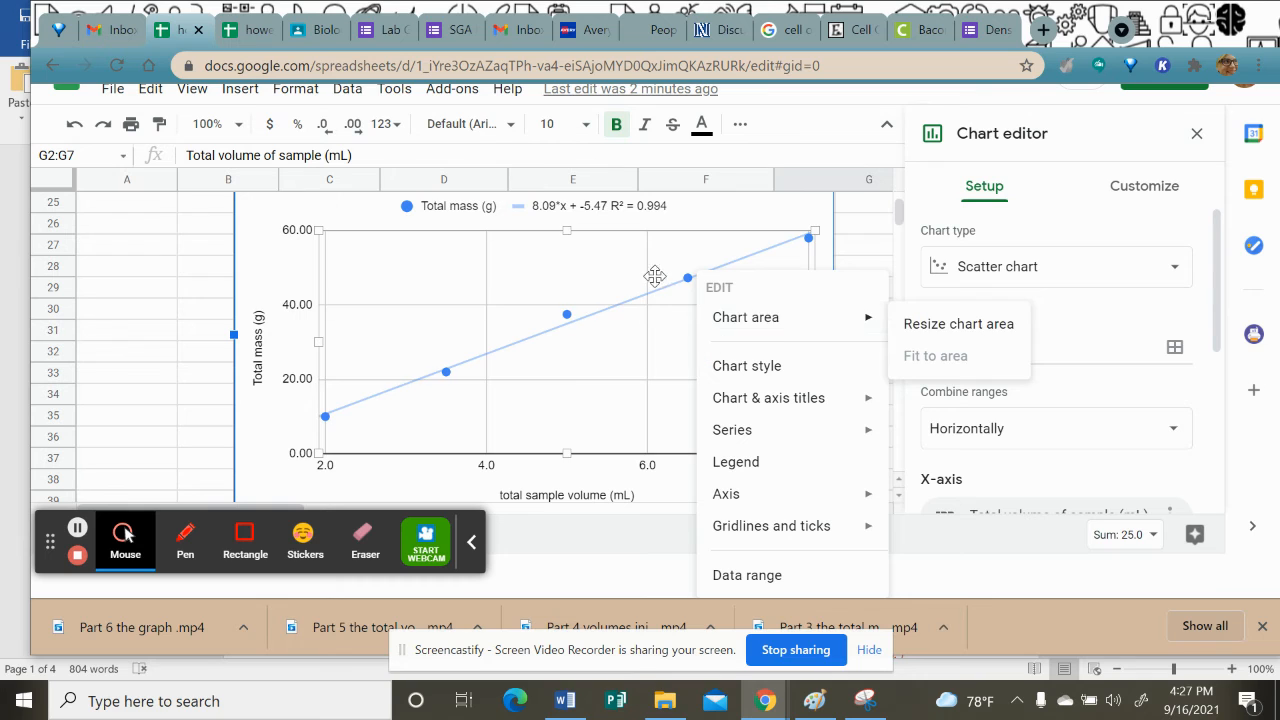
left_click(537, 264)
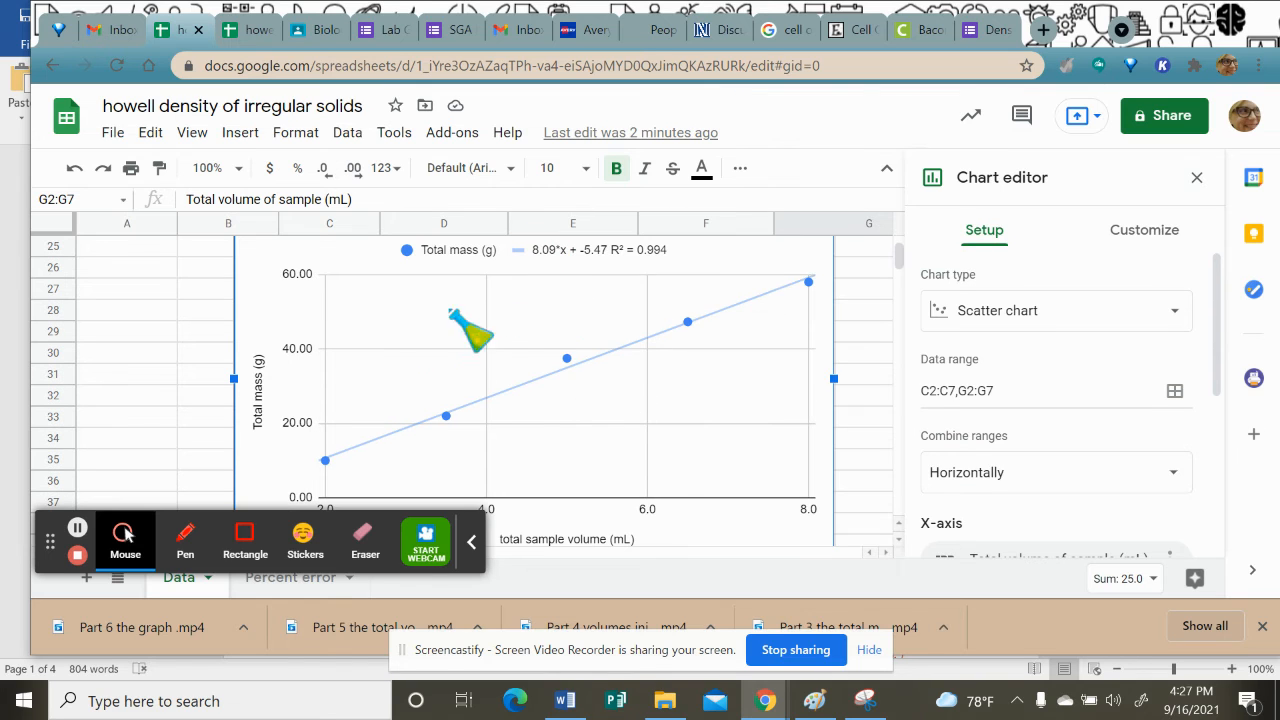
right_click(421, 318)
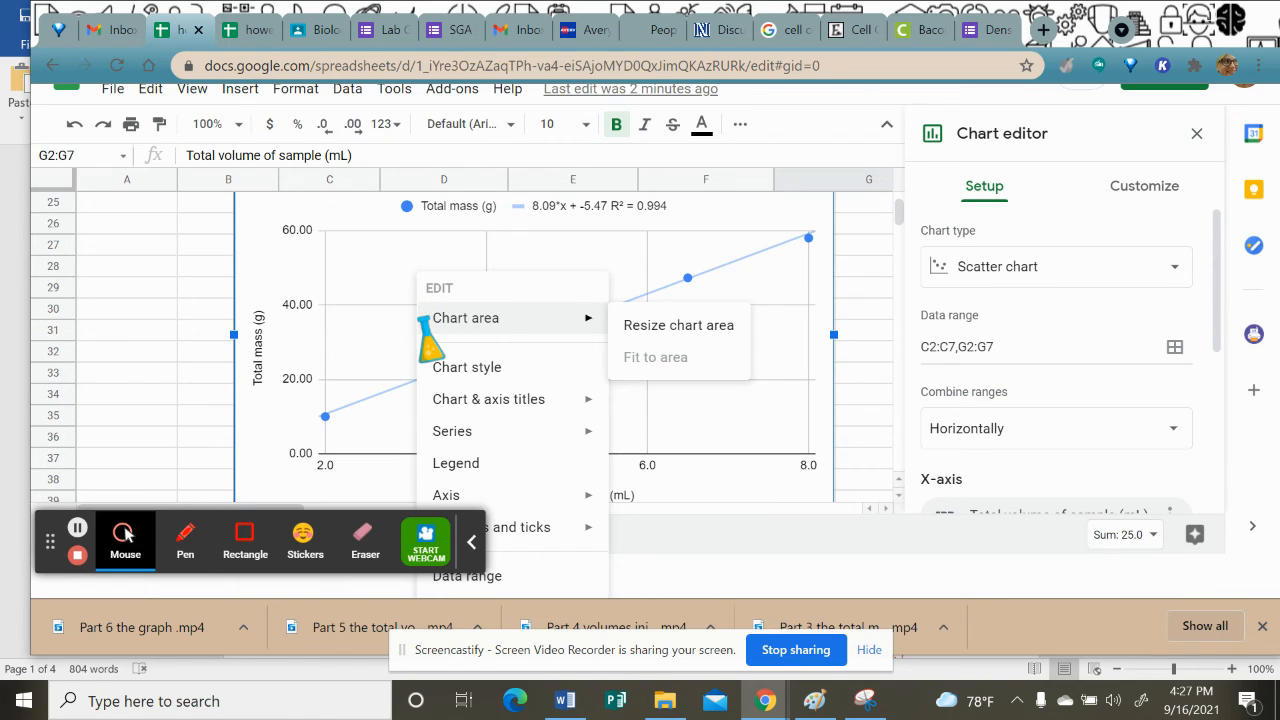
left_click_drag(48, 543, 845, 174)
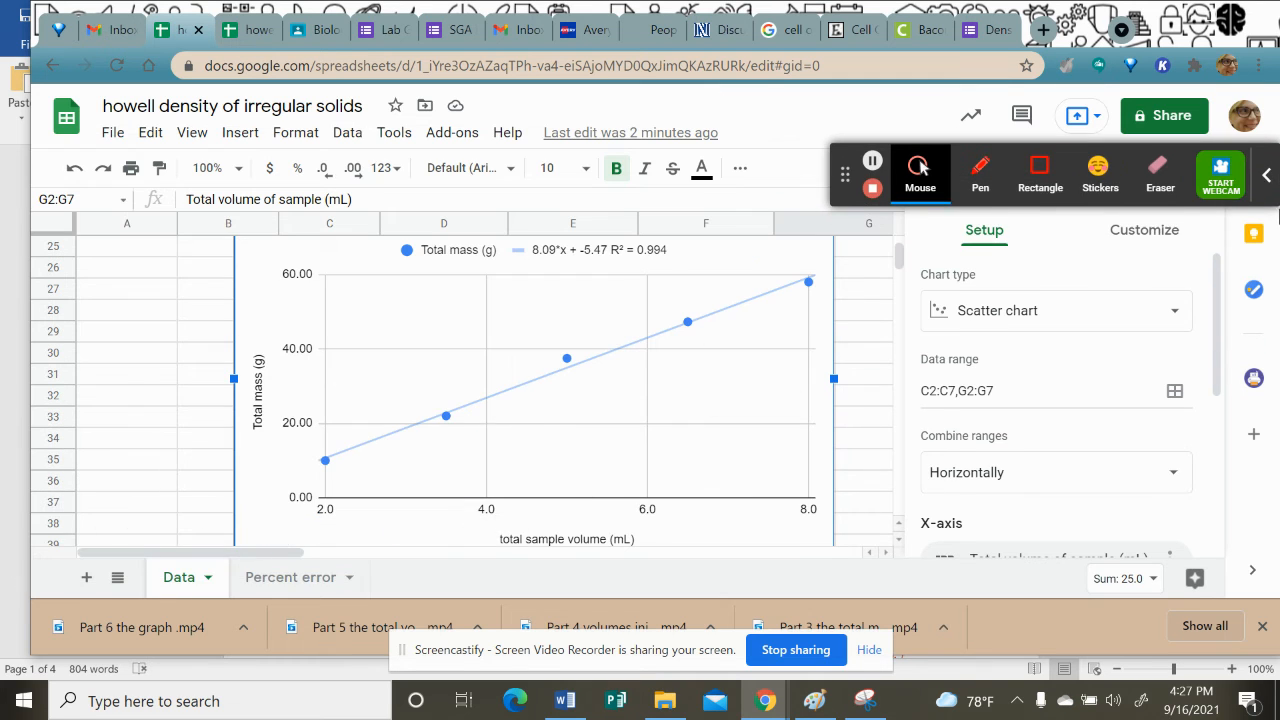
right_click(533, 441)
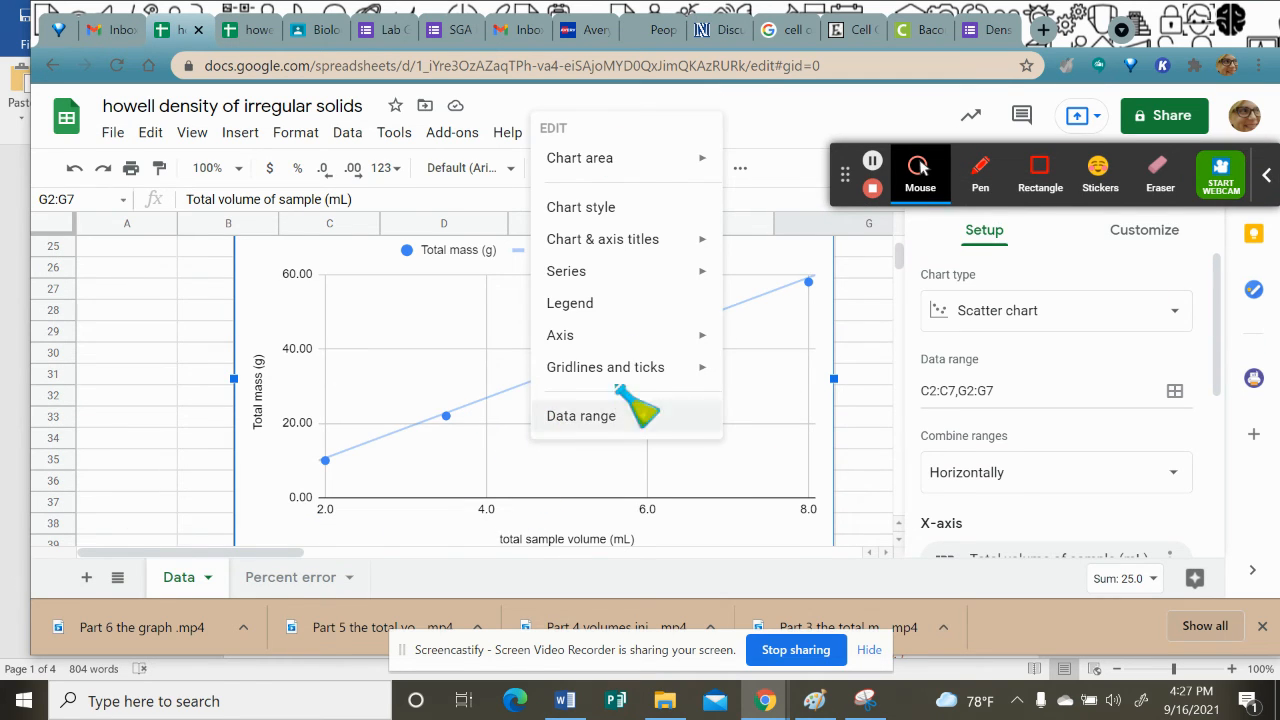
mouse_move(605, 240)
mouse_move(622, 161)
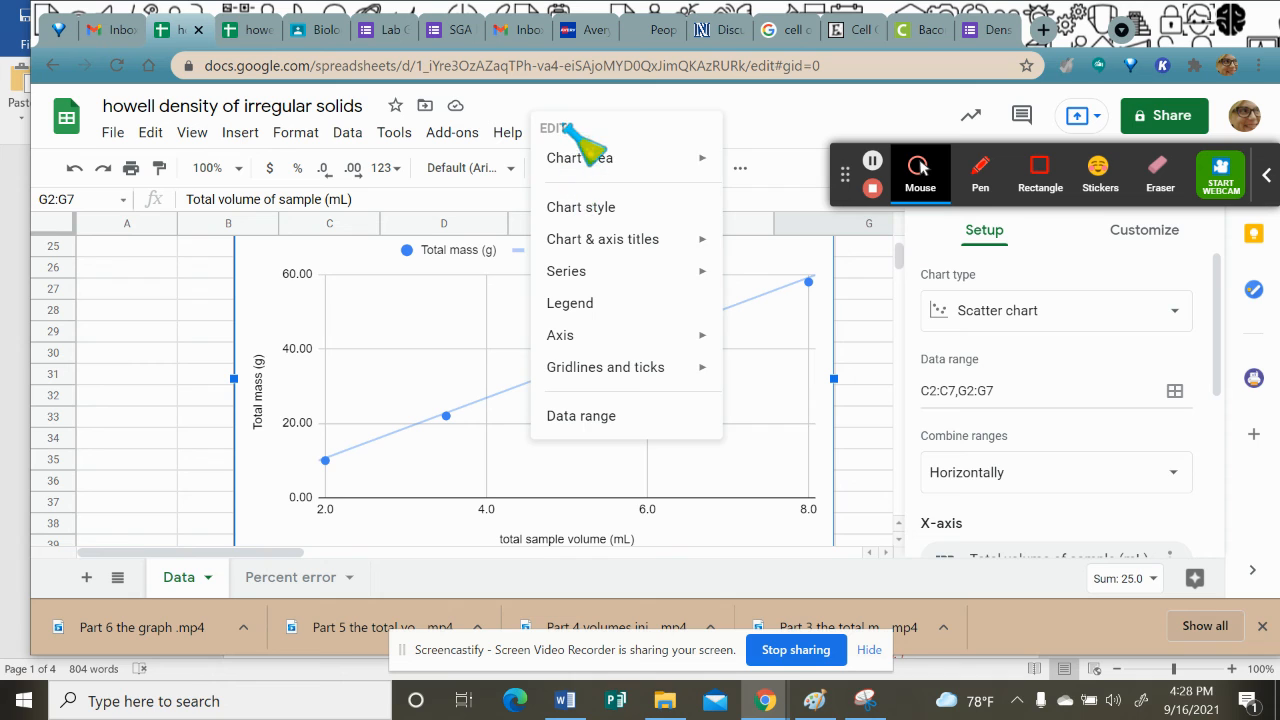
left_click(592, 158)
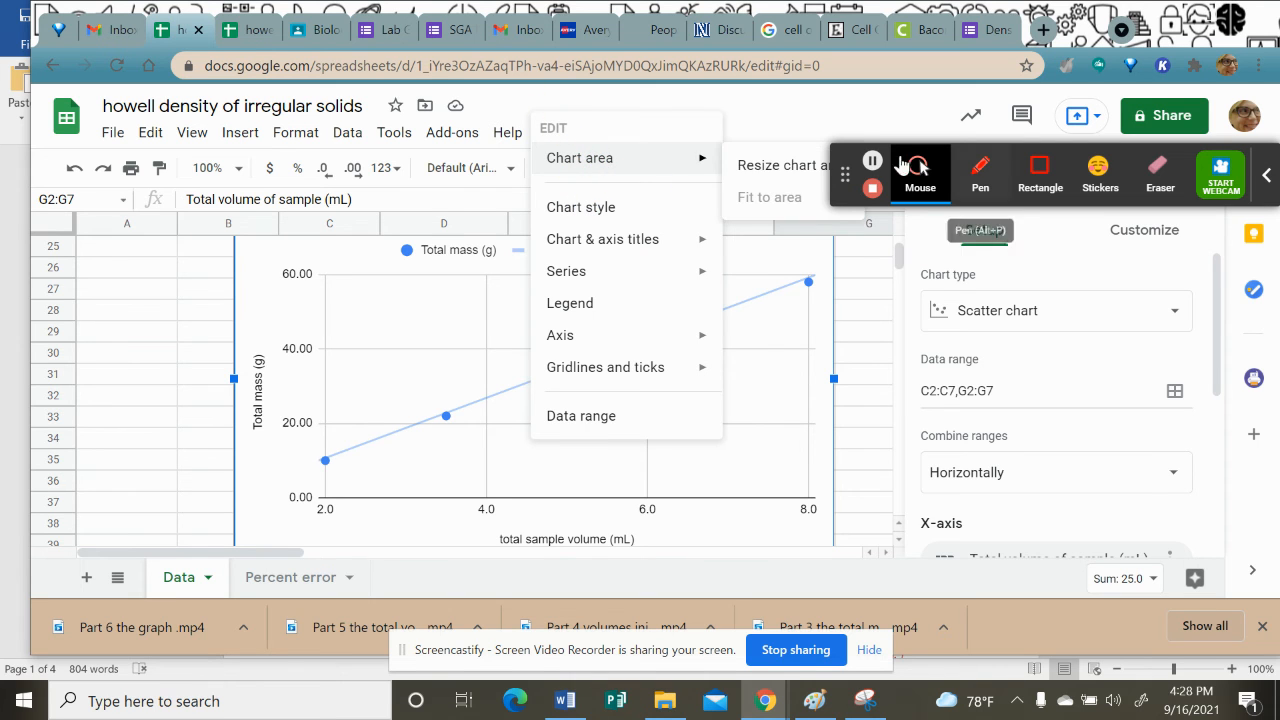
left_click_drag(845, 175, 166, 360)
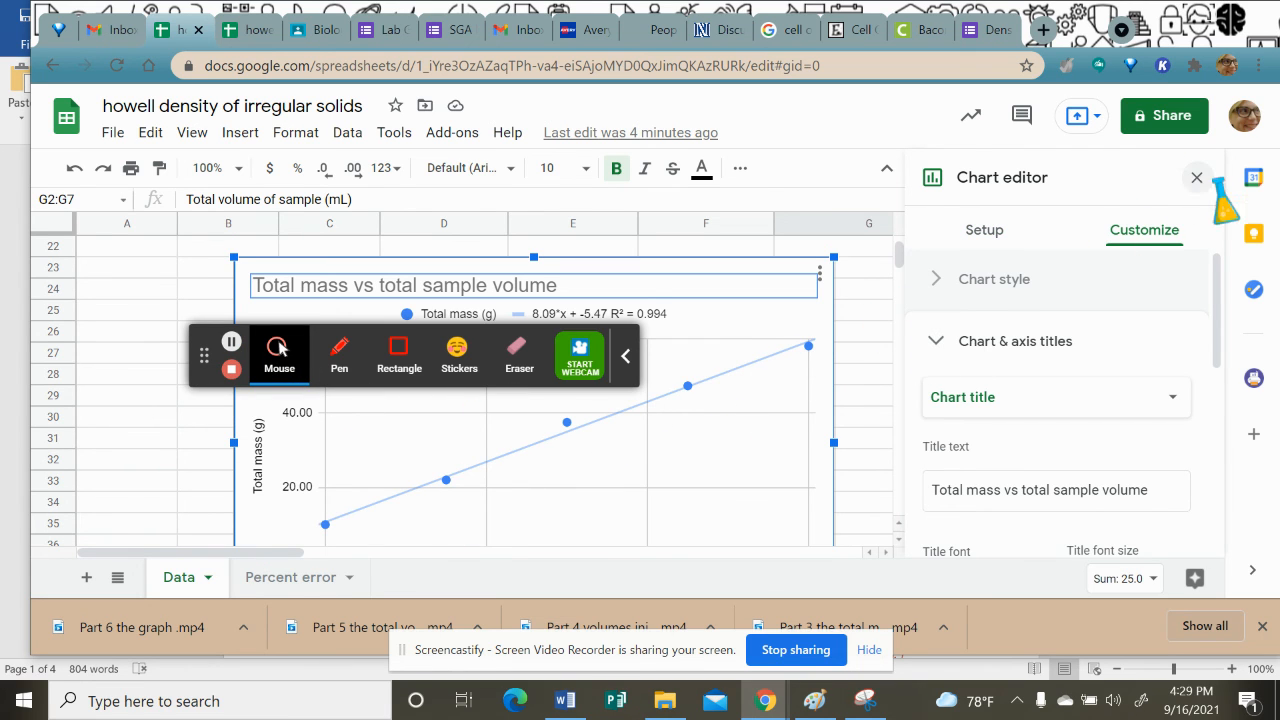
- Close the chart editor and move the "Total mass vs total sample volume" chart to its own sheet
left_click(1197, 178)
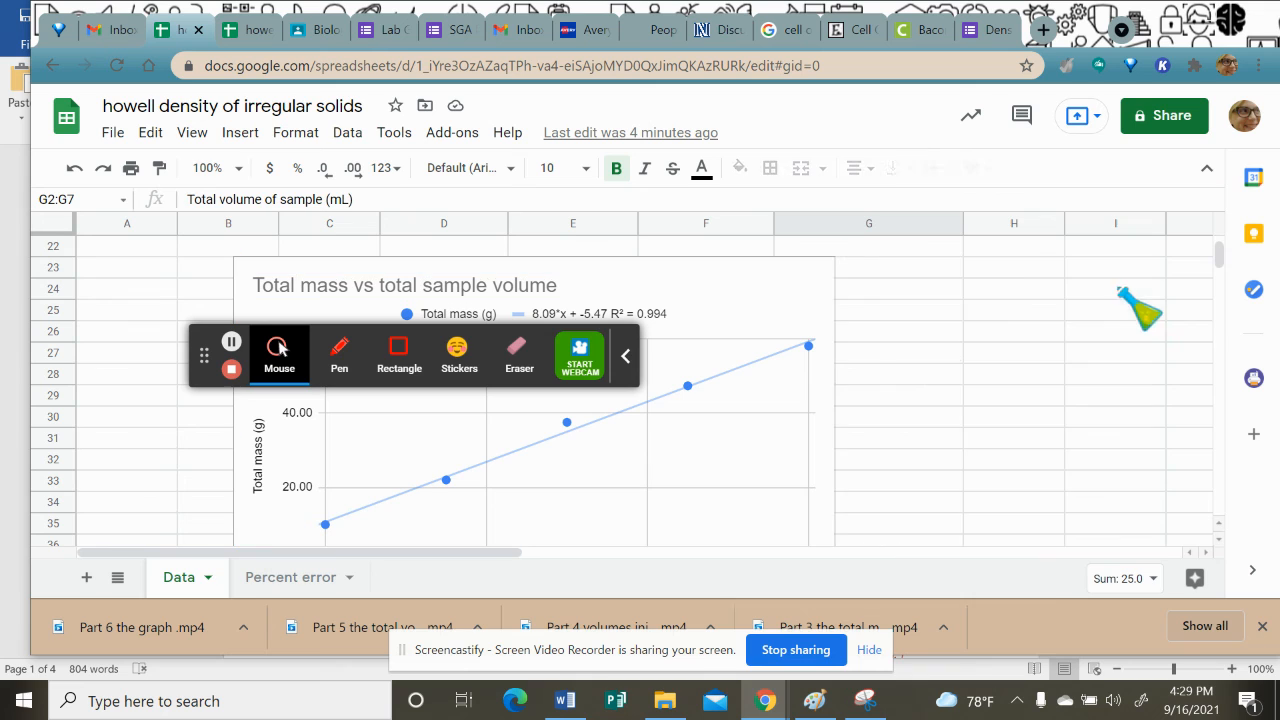
left_click(764, 288)
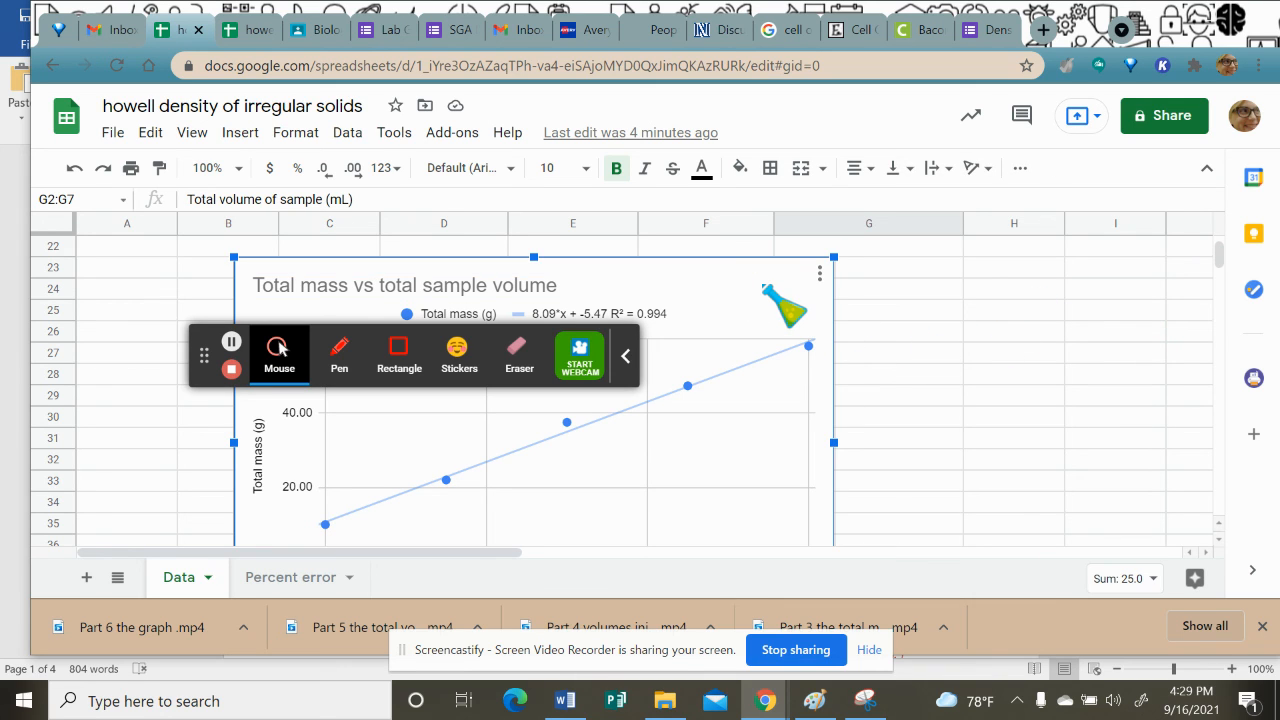
left_click(820, 272)
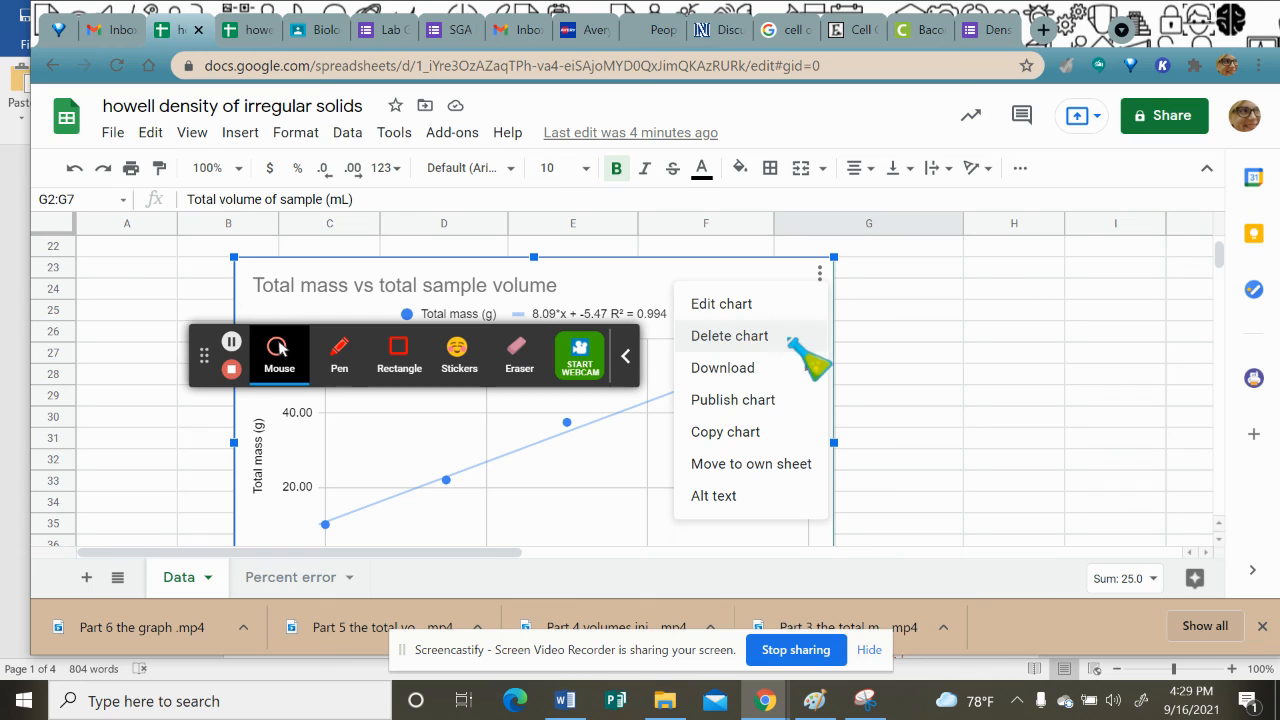
left_click(774, 466)
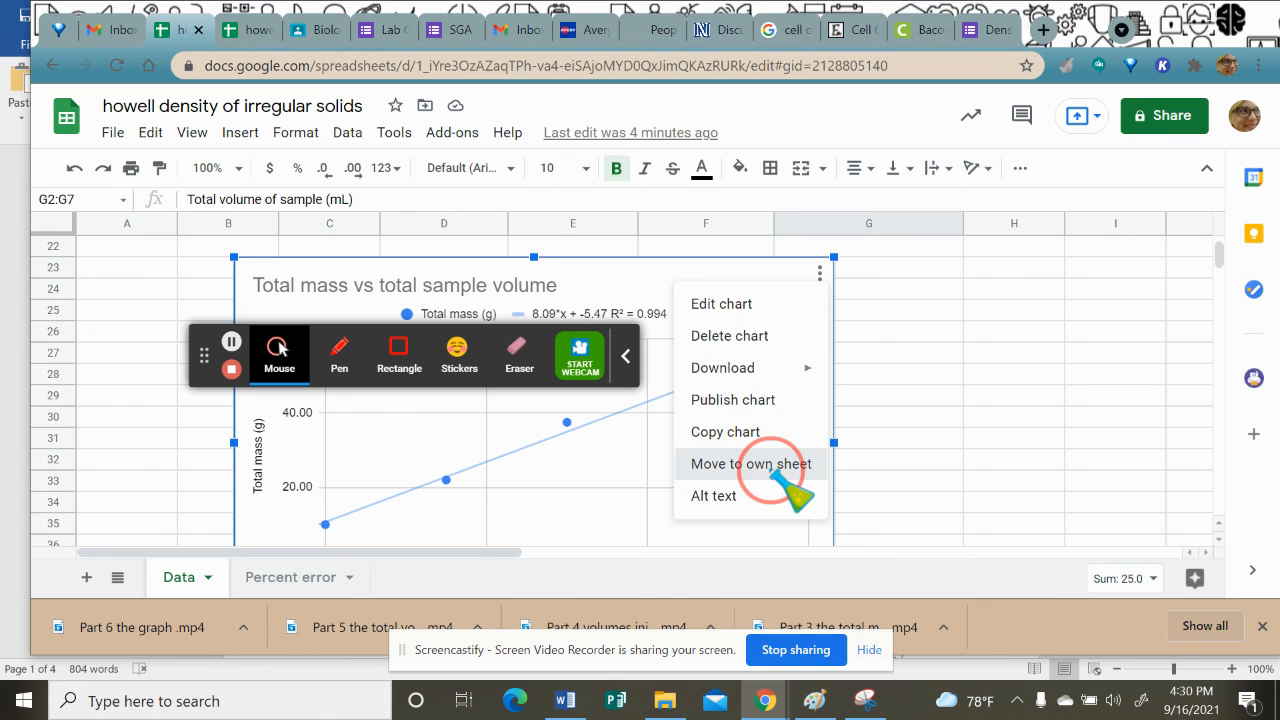